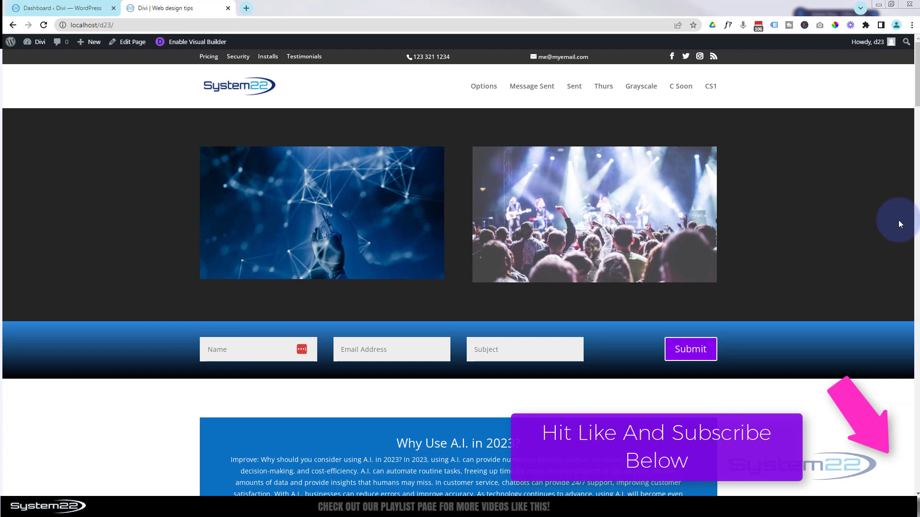
Preview the page's one-line contact form at iPad Air and phone sizes, and review it on the desktop page.
{"action": "key", "text": "ctrl+shift+i"}
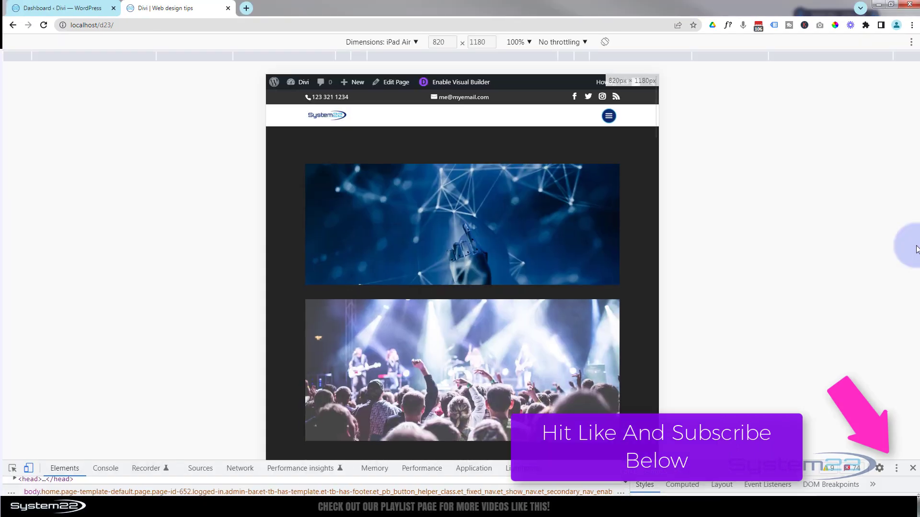
{"action": "scroll", "coordinate": [503, 275], "scroll_direction": "down", "scroll_amount": 4}
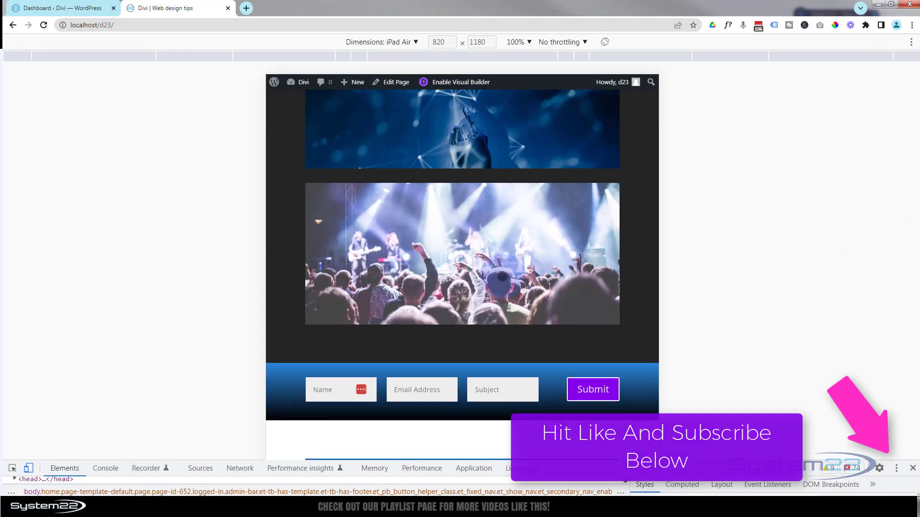
{"action": "scroll", "coordinate": [503, 275], "scroll_direction": "down", "scroll_amount": 1}
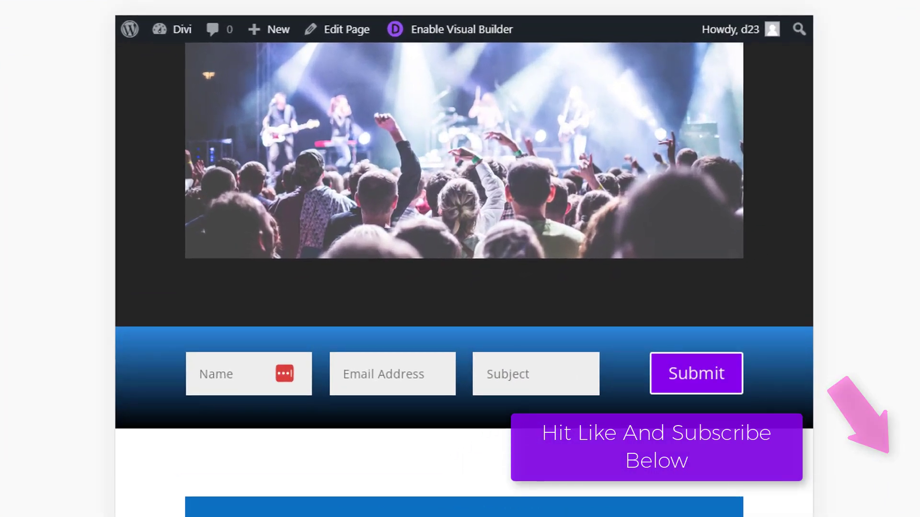
{"action": "left_click", "coordinate": [365, 42]}
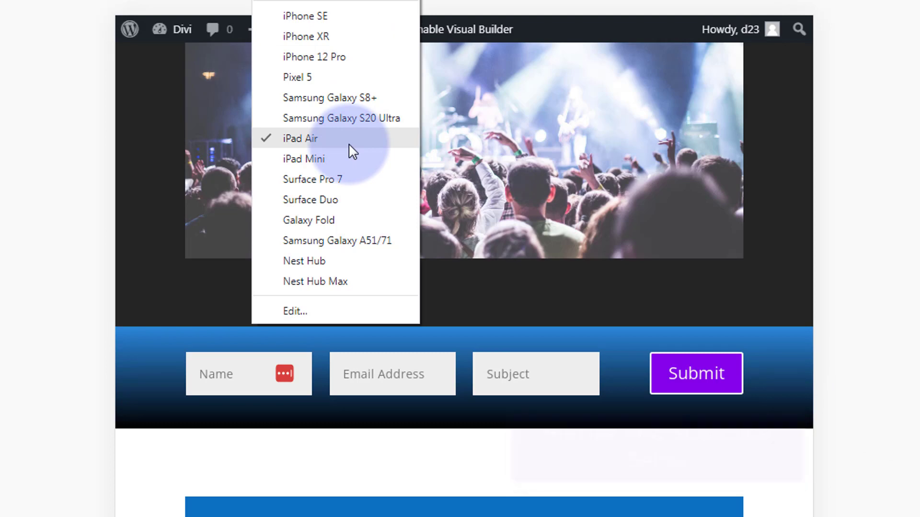
{"action": "left_click", "coordinate": [303, 55]}
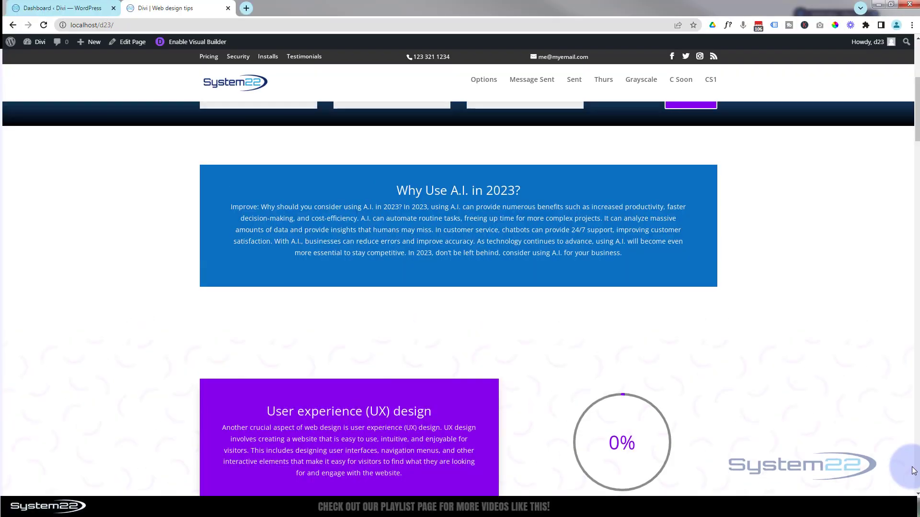
{"action": "scroll", "coordinate": [775, 351], "scroll_direction": "up", "scroll_amount": 4}
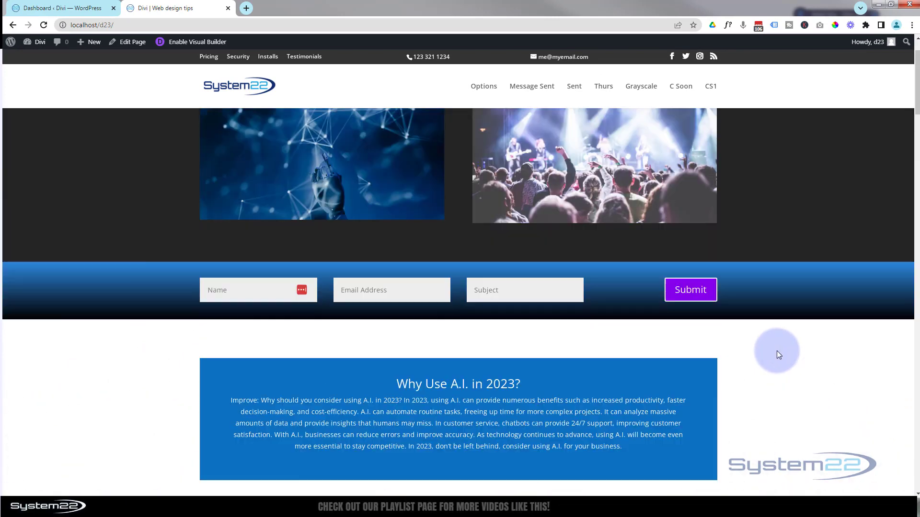
{"action": "scroll", "coordinate": [777, 355], "scroll_direction": "up", "scroll_amount": 1}
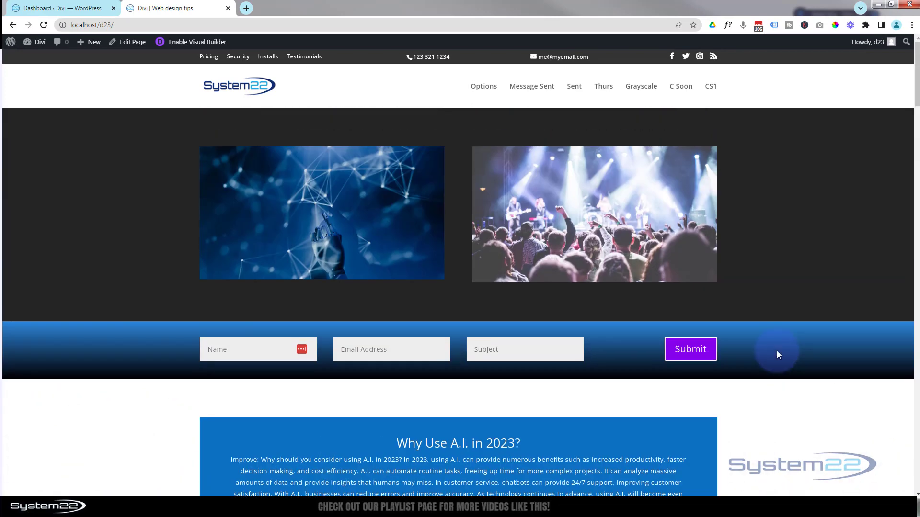
Open the page in the Visual Builder and delete the blue gradient section containing the one-line contact form.
{"action": "left_click", "coordinate": [185, 43]}
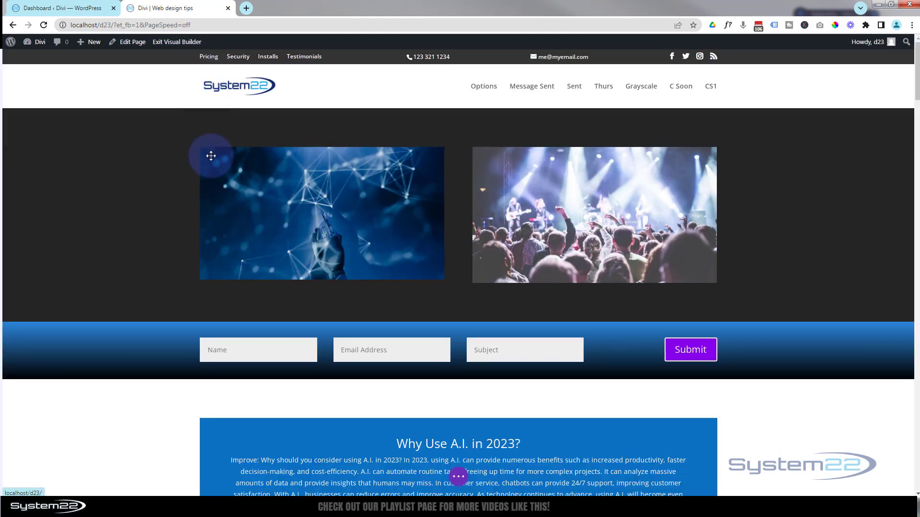
{"action": "mouse_move", "coordinate": [130, 356]}
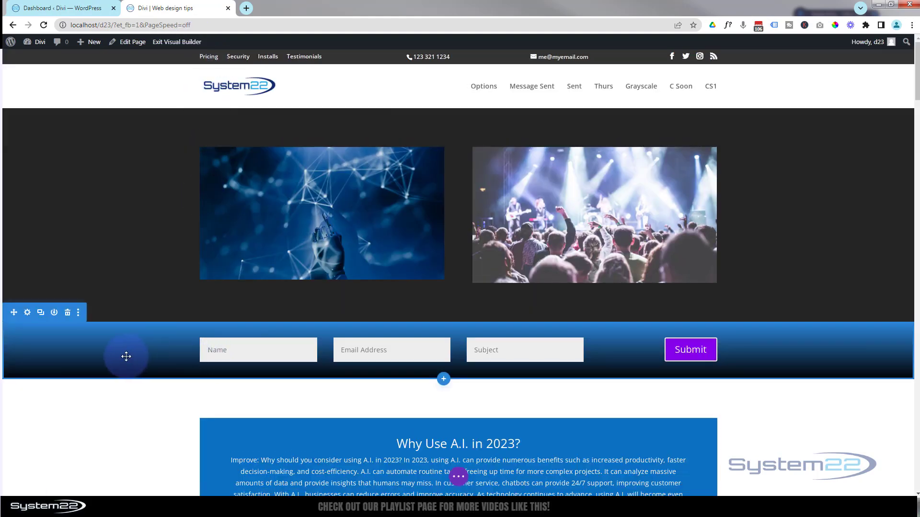
{"action": "left_click", "coordinate": [67, 311]}
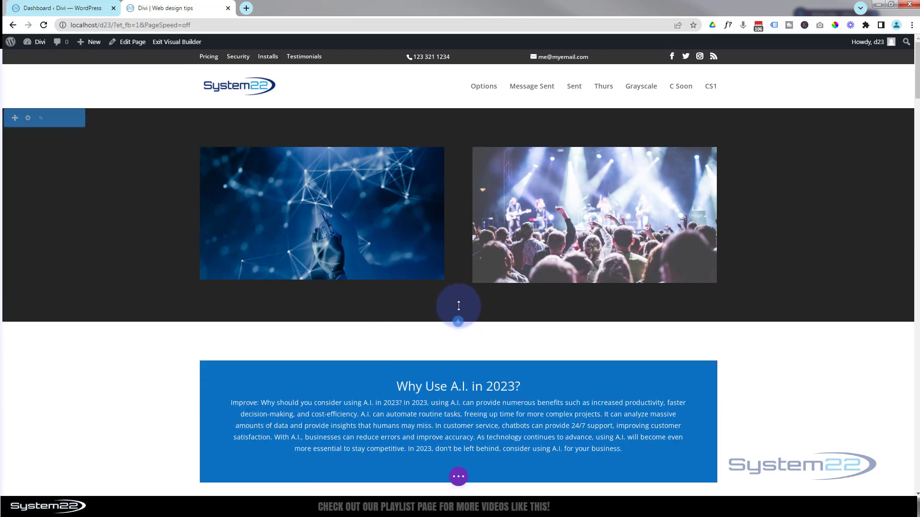
Insert a regular section with a one-column row and a Contact Form module below the two-image section.
{"action": "left_click", "coordinate": [458, 323]}
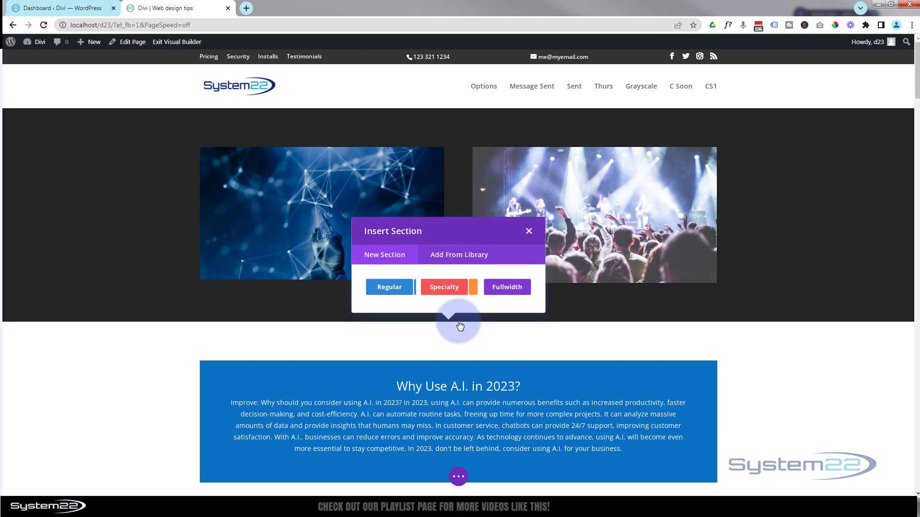
{"action": "left_click", "coordinate": [390, 288]}
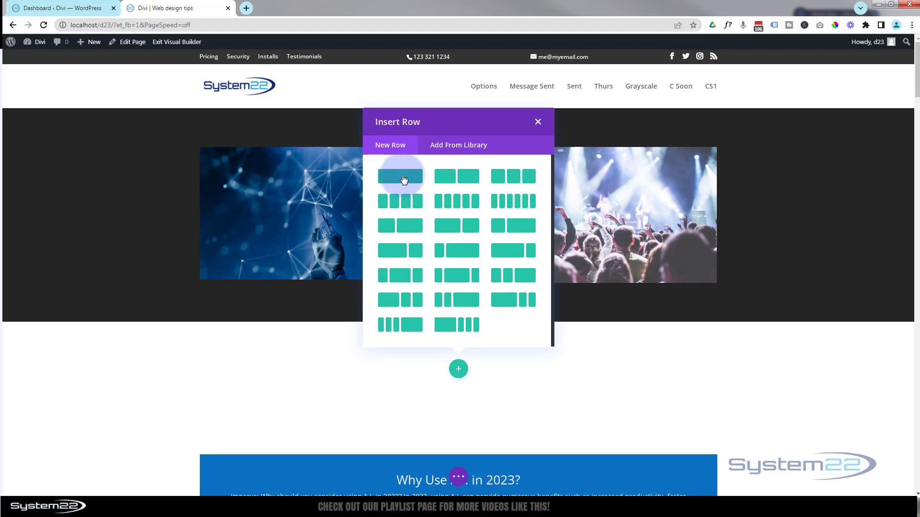
{"action": "left_click", "coordinate": [403, 179]}
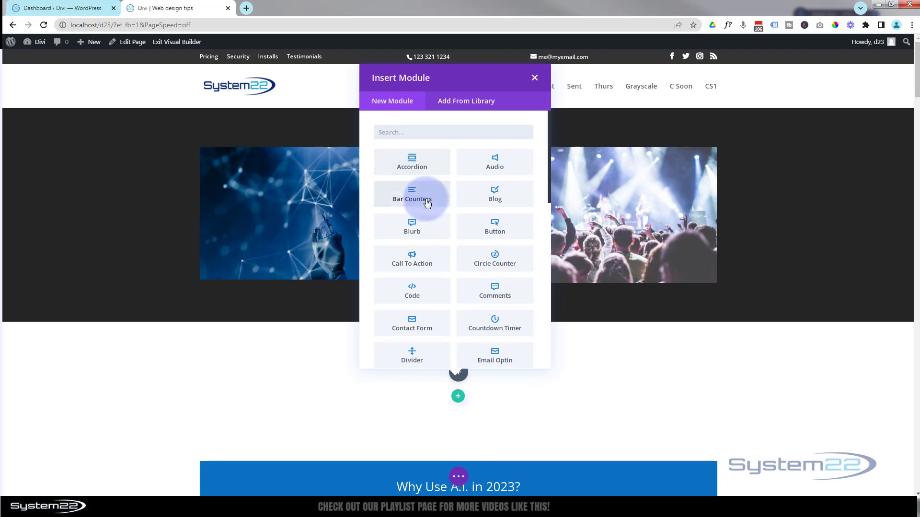
{"action": "scroll", "coordinate": [423, 207], "scroll_direction": "down", "scroll_amount": 2}
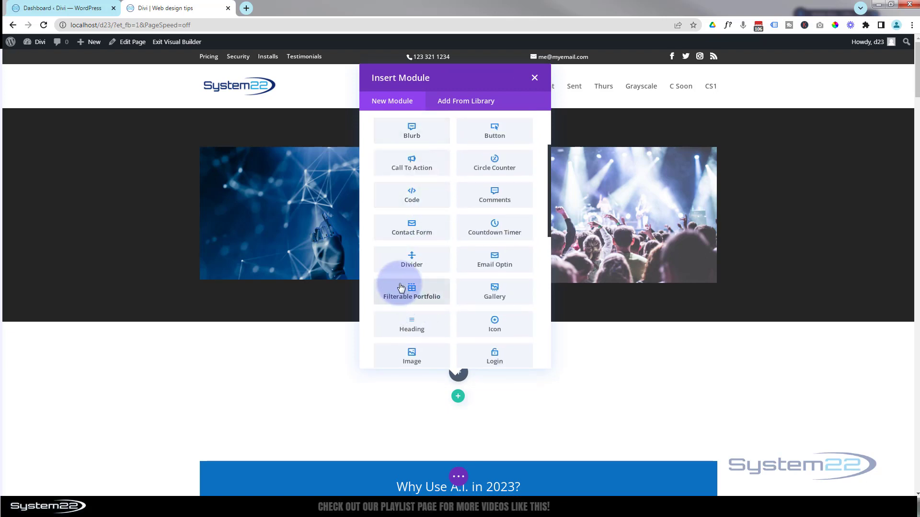
{"action": "left_click", "coordinate": [407, 232]}
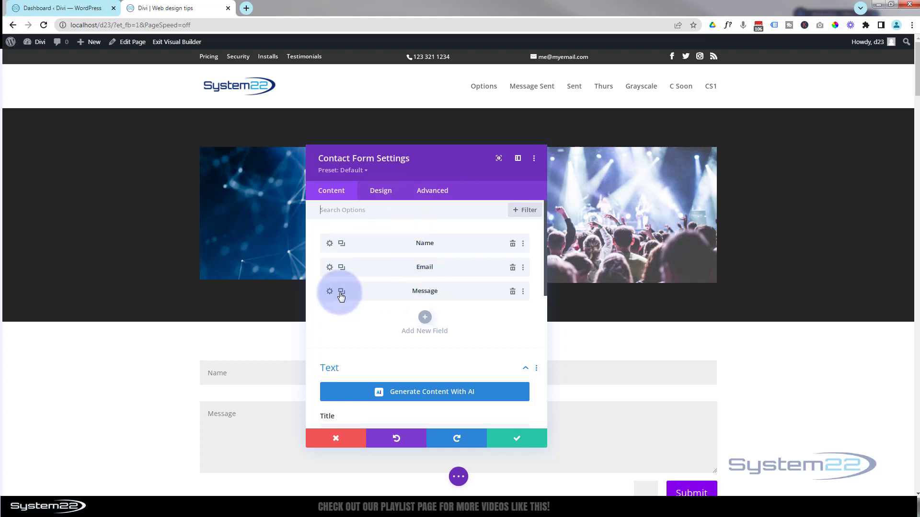
Replace the form's Message field with a new field using "Subject" as both its field ID and title.
{"action": "left_click", "coordinate": [512, 292]}
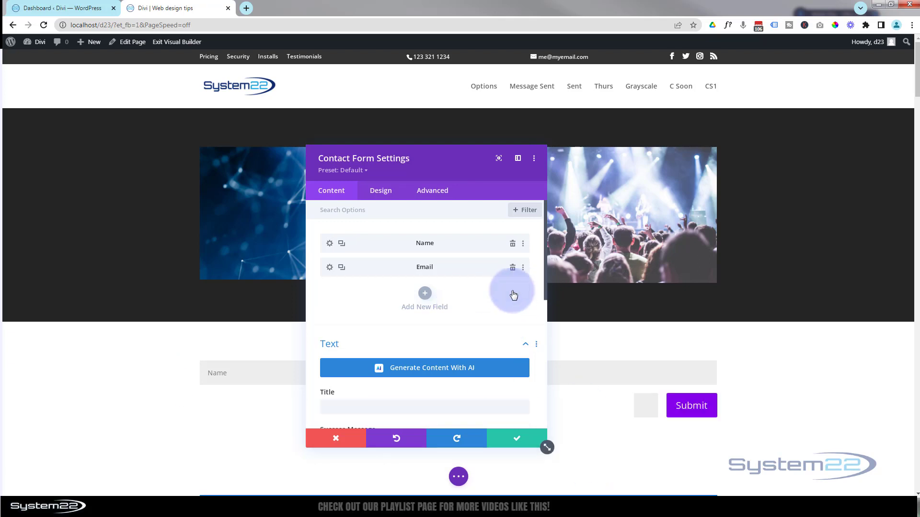
{"action": "left_click", "coordinate": [424, 293]}
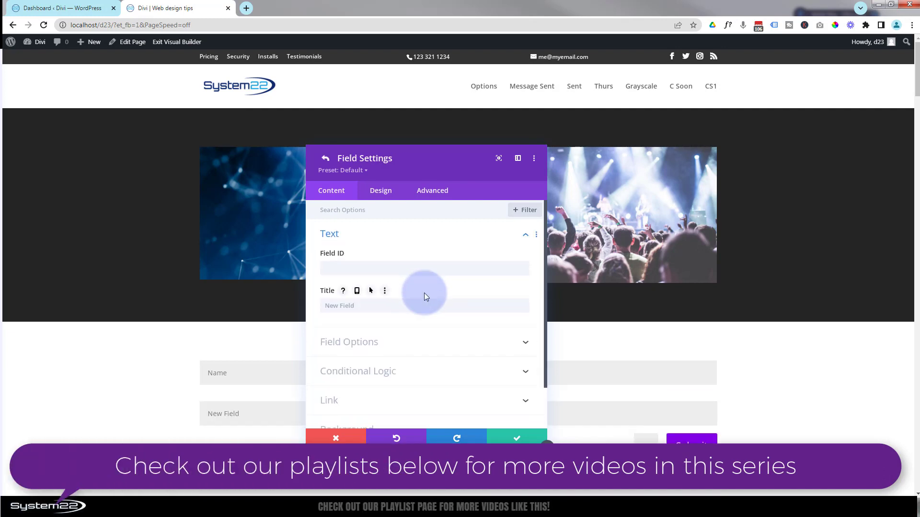
{"action": "left_click", "coordinate": [345, 267]}
{"action": "type", "text": "Su"}
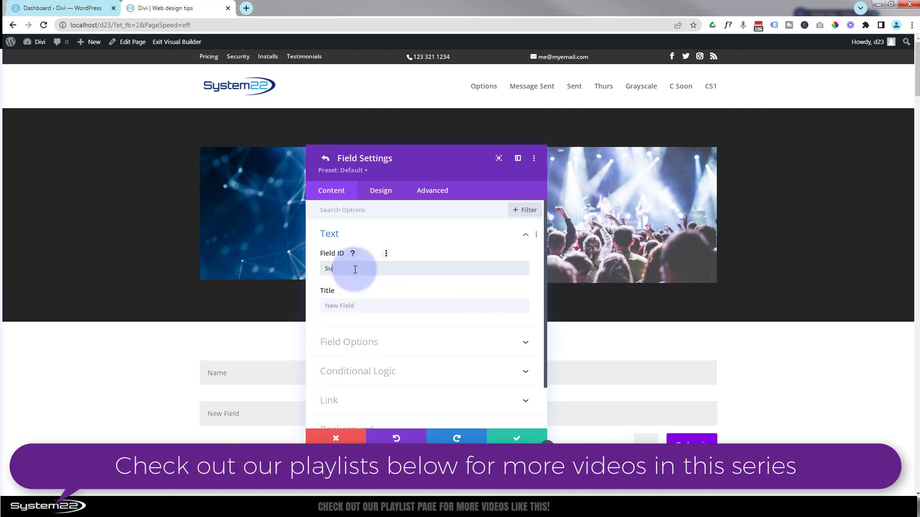
{"action": "type", "text": "bject"}
{"action": "left_click_drag", "start_coordinate": [355, 270], "coordinate": [323, 268]}
{"action": "key", "text": "ctrl+c"}
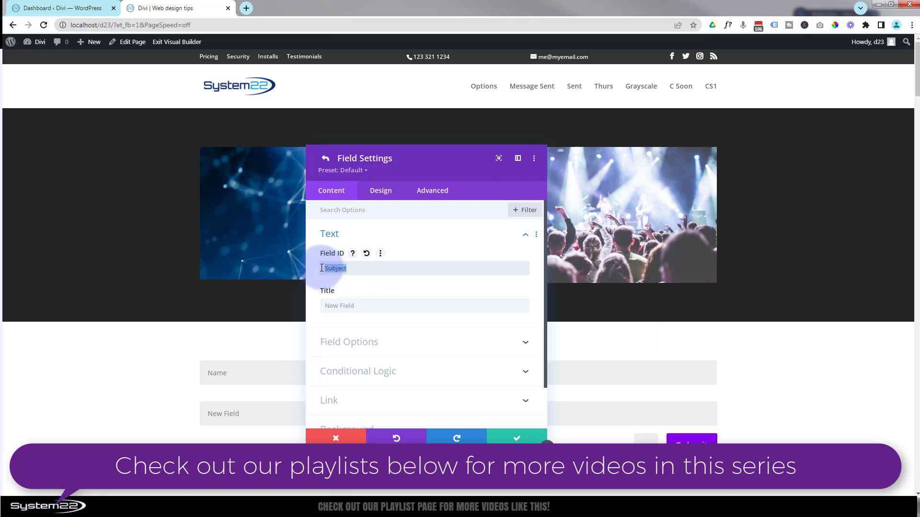
{"action": "left_click", "coordinate": [338, 306]}
{"action": "key", "text": "ctrl+v"}
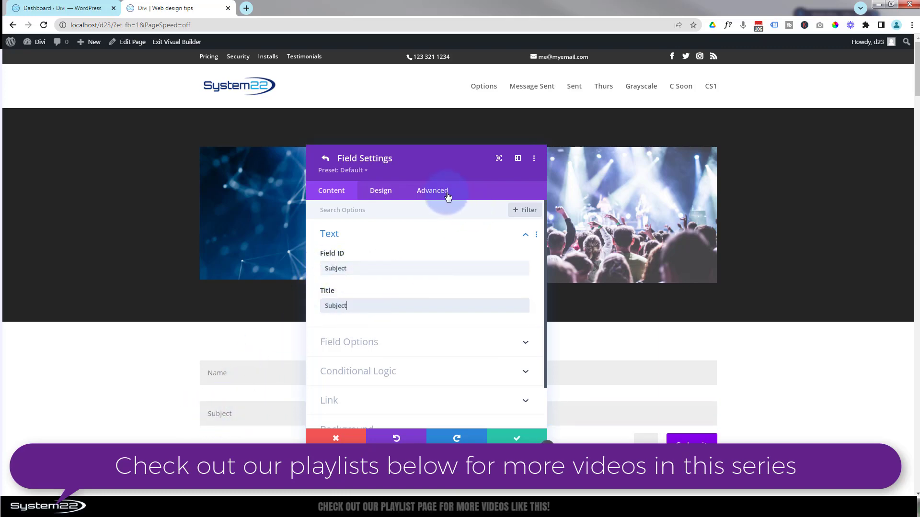
Turn off Make Fullwidth for the Subject field and save the field settings.
{"action": "left_click", "coordinate": [385, 192]}
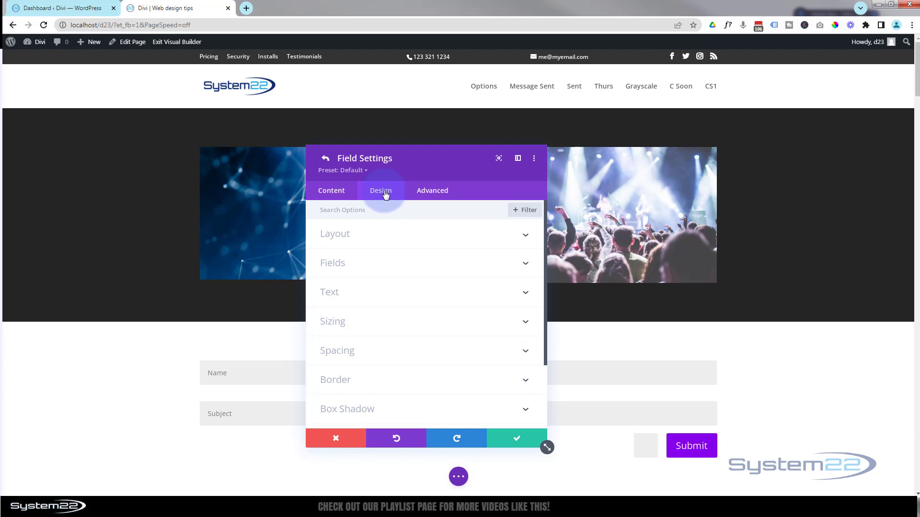
{"action": "left_click", "coordinate": [392, 236]}
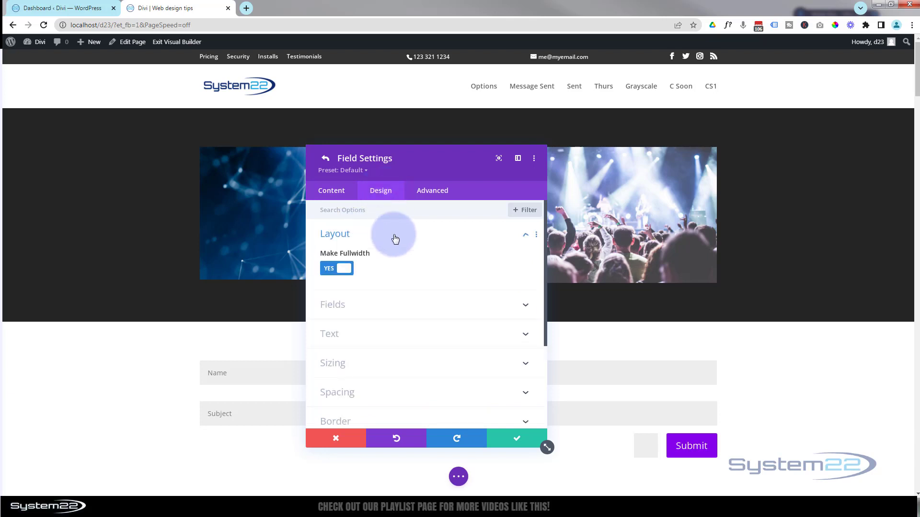
{"action": "left_click", "coordinate": [329, 269]}
{"action": "left_click", "coordinate": [328, 271]}
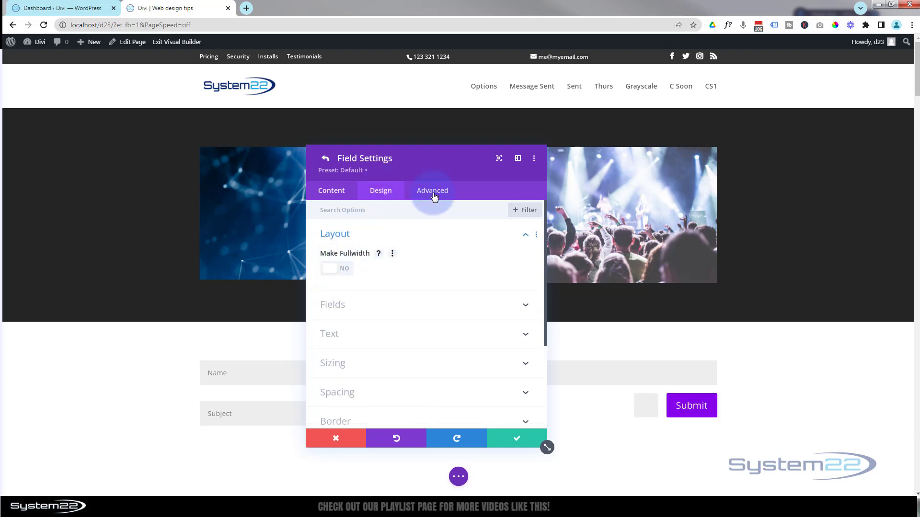
{"action": "left_click_drag", "start_coordinate": [437, 164], "coordinate": [602, 160]}
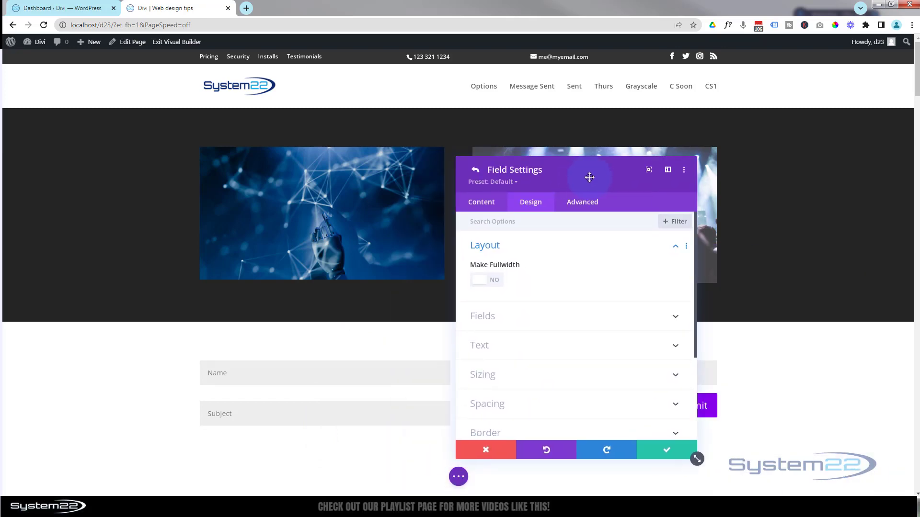
{"action": "left_click", "coordinate": [664, 453]}
Set the contact form's success message to "Message Sent".
{"action": "left_click_drag", "start_coordinate": [556, 175], "coordinate": [640, 156]}
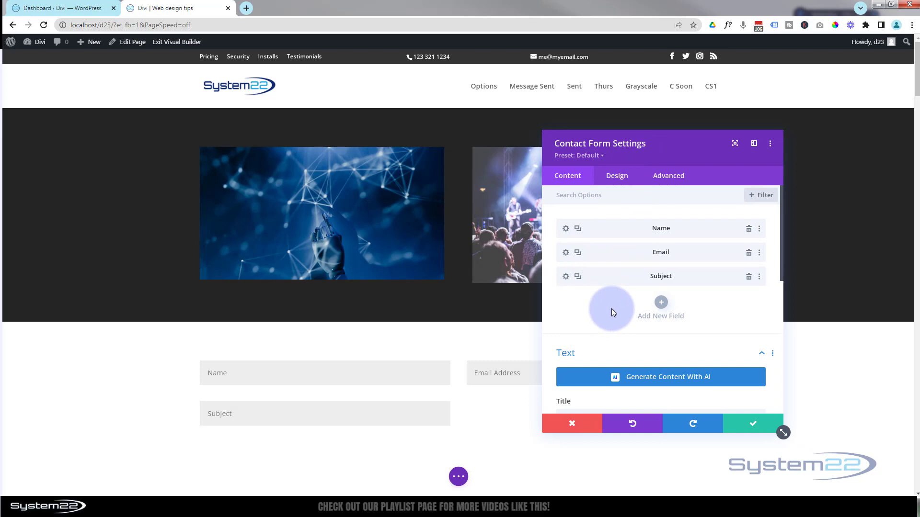
{"action": "scroll", "coordinate": [604, 297], "scroll_direction": "down", "scroll_amount": 2}
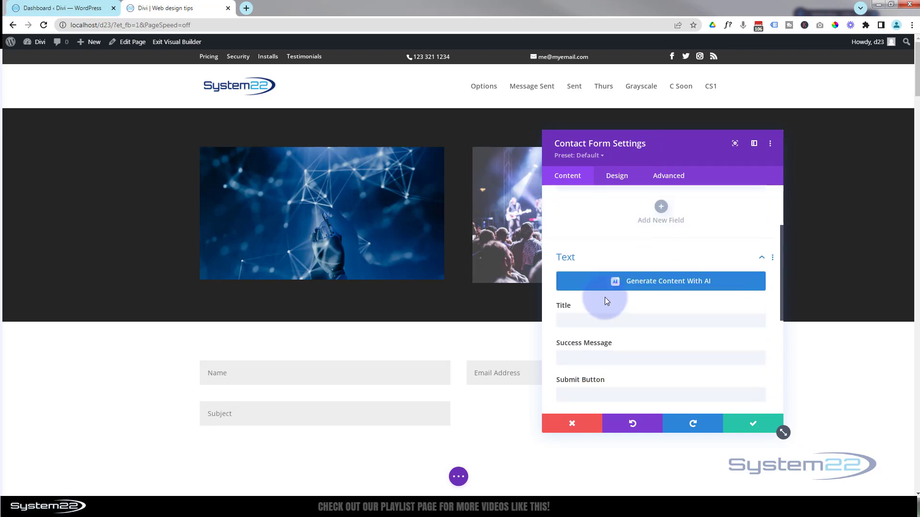
{"action": "scroll", "coordinate": [604, 297], "scroll_direction": "down", "scroll_amount": 1}
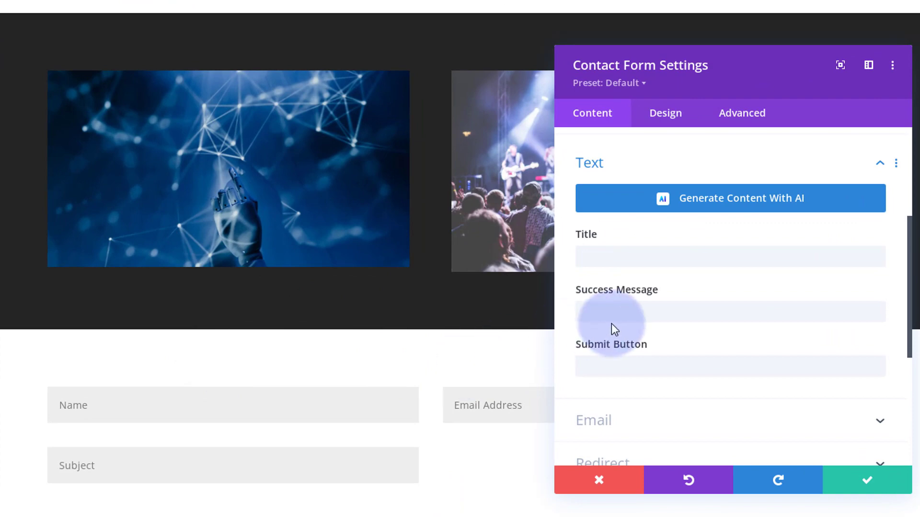
{"action": "left_click", "coordinate": [607, 309]}
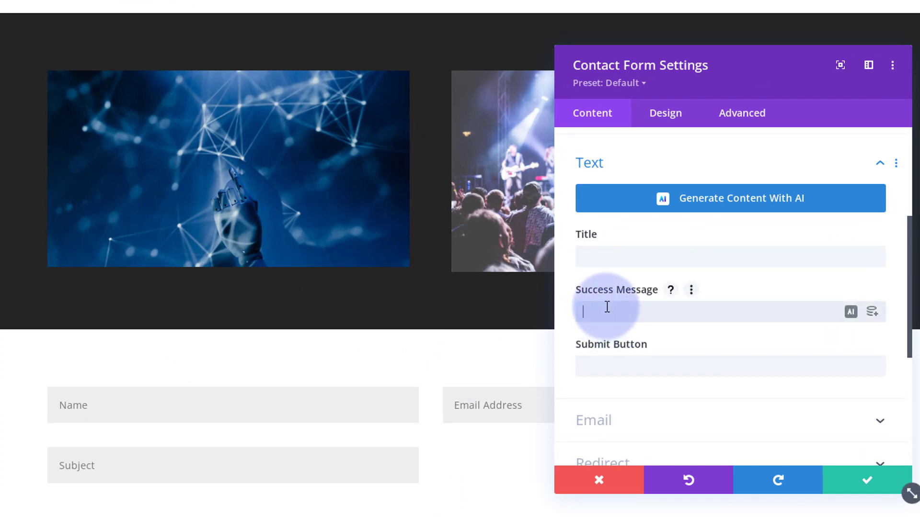
{"action": "type", "text": "Message Sent"}
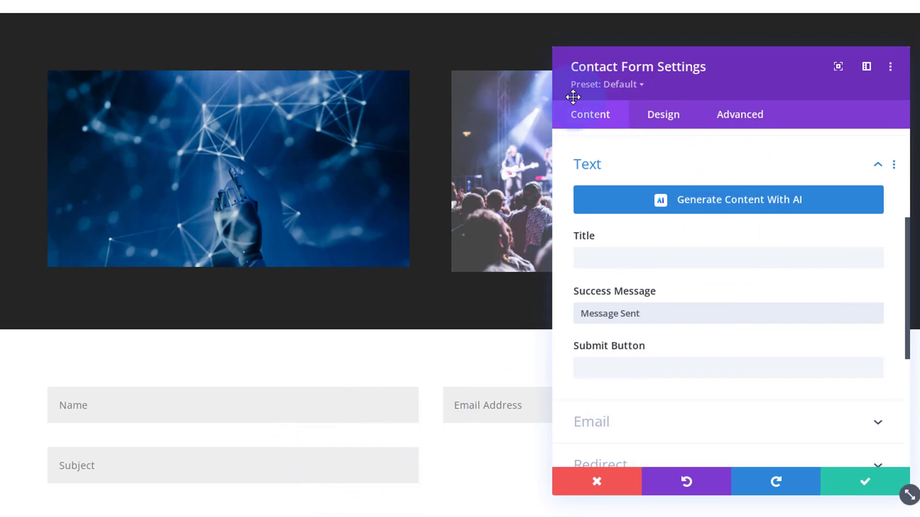
Turn off the basic captcha in the contact form's spam protection settings.
{"action": "left_click_drag", "start_coordinate": [755, 73], "coordinate": [551, 124]}
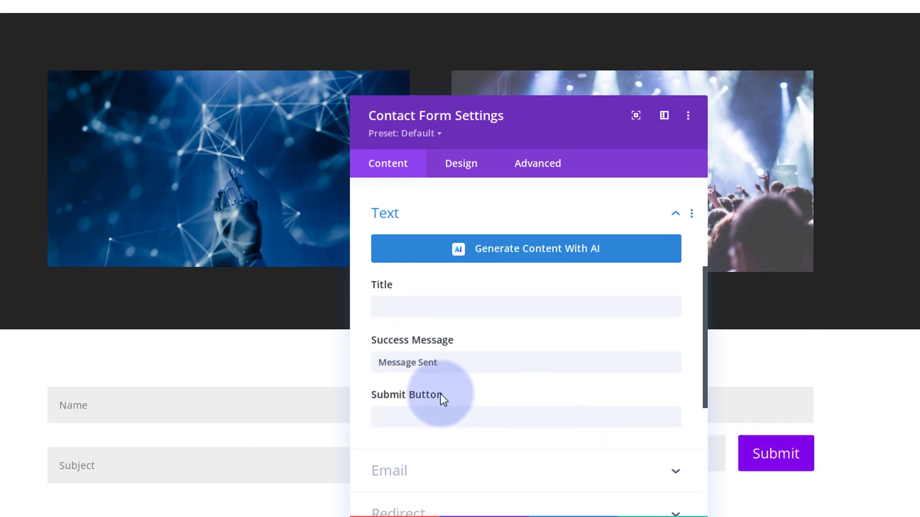
{"action": "left_click", "coordinate": [395, 413]}
{"action": "scroll", "coordinate": [474, 368], "scroll_direction": "down", "scroll_amount": 3}
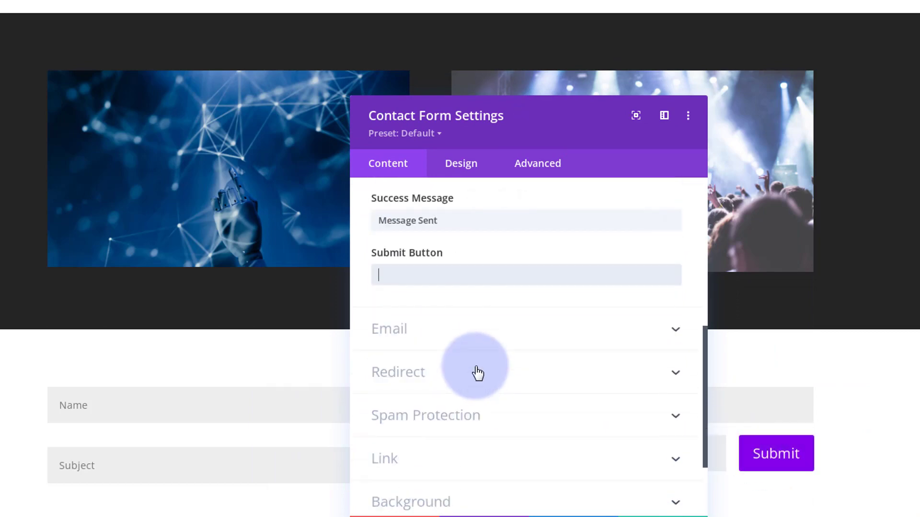
{"action": "left_click", "coordinate": [489, 331]}
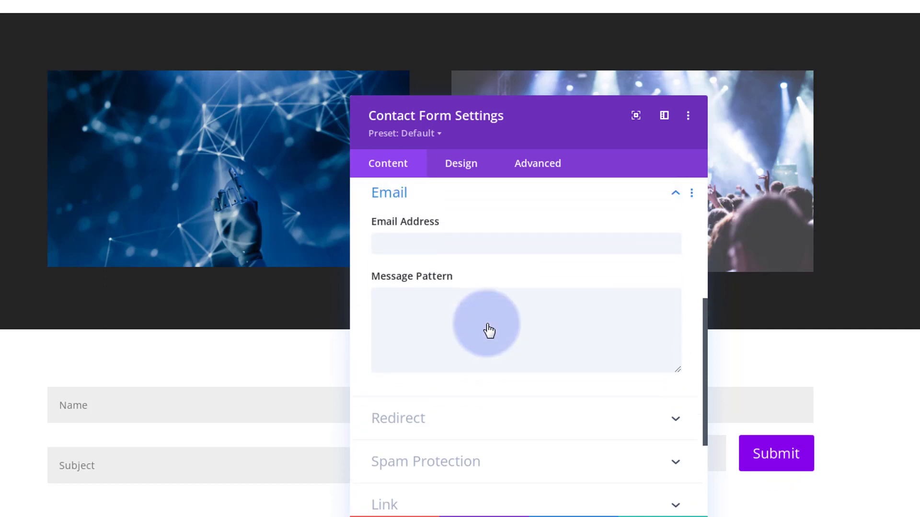
{"action": "left_click", "coordinate": [435, 247]}
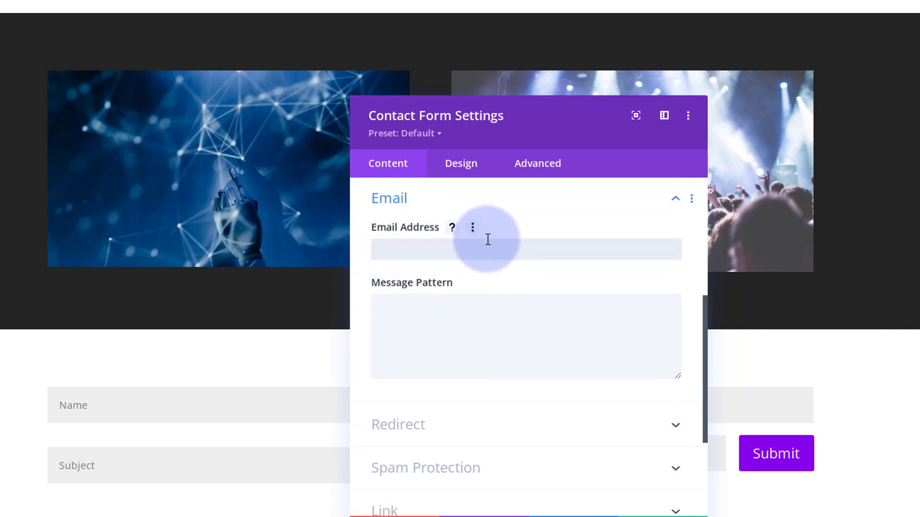
{"action": "left_click_drag", "start_coordinate": [538, 128], "coordinate": [350, 94]}
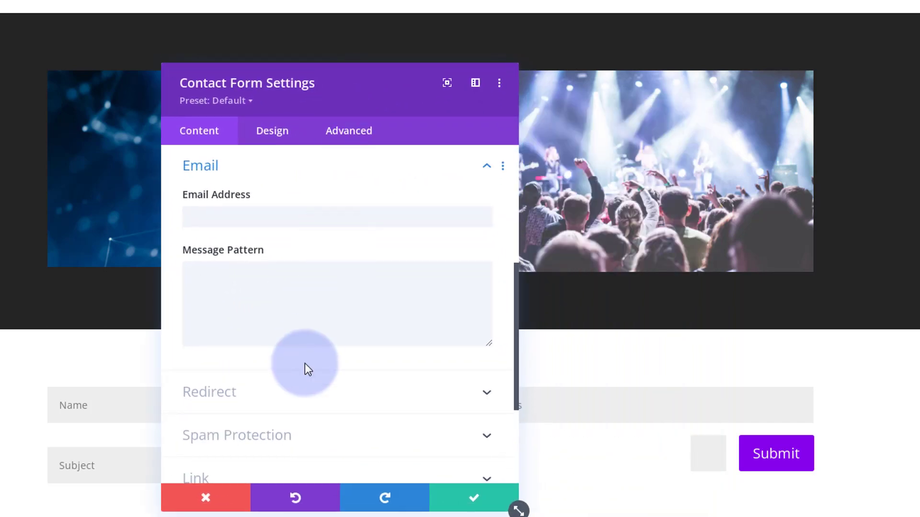
{"action": "scroll", "coordinate": [301, 392], "scroll_direction": "down", "scroll_amount": 2}
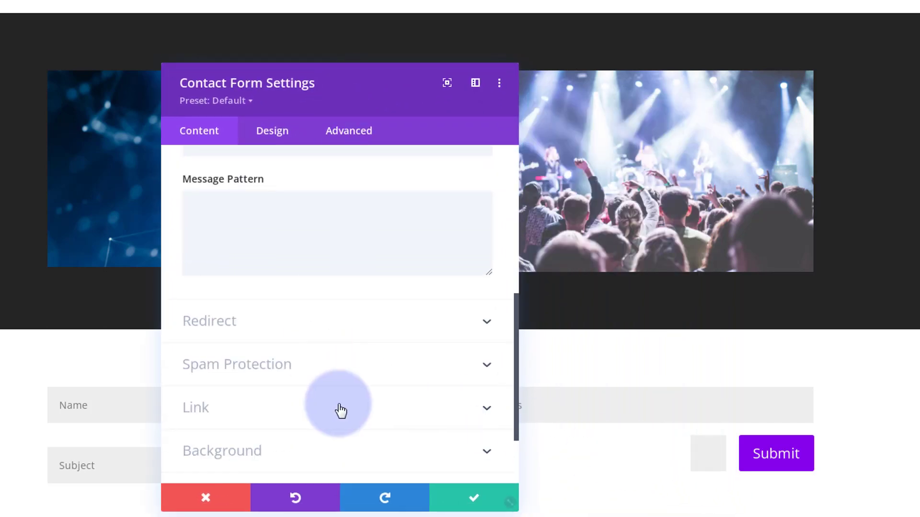
{"action": "left_click", "coordinate": [337, 374]}
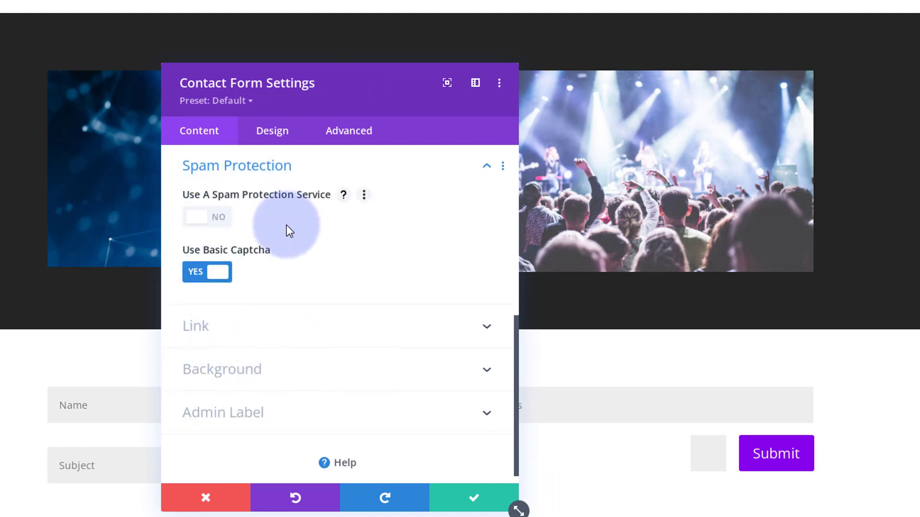
{"action": "left_click", "coordinate": [196, 273]}
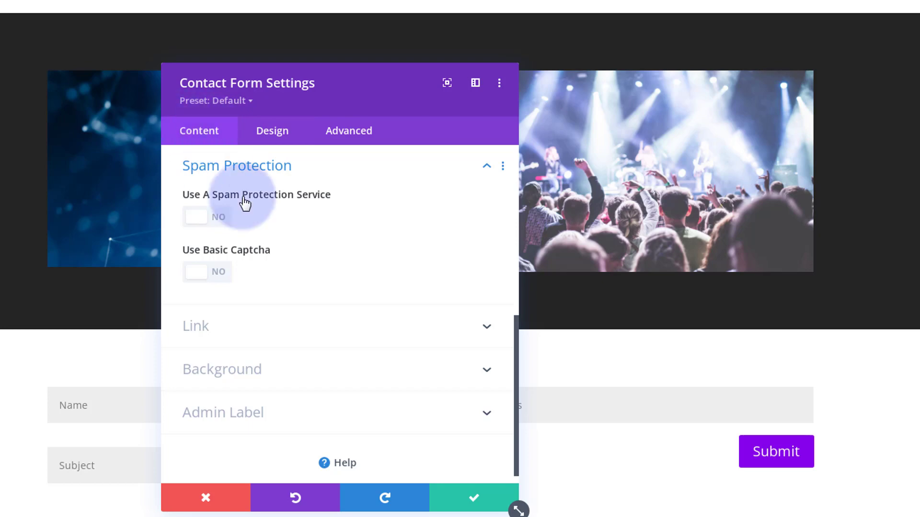
Add the custom CSS "max-width:25%;" to the Name field's main element.
{"action": "scroll", "coordinate": [297, 245], "scroll_direction": "up", "scroll_amount": 3}
{"action": "scroll", "coordinate": [297, 246], "scroll_direction": "up", "scroll_amount": 4}
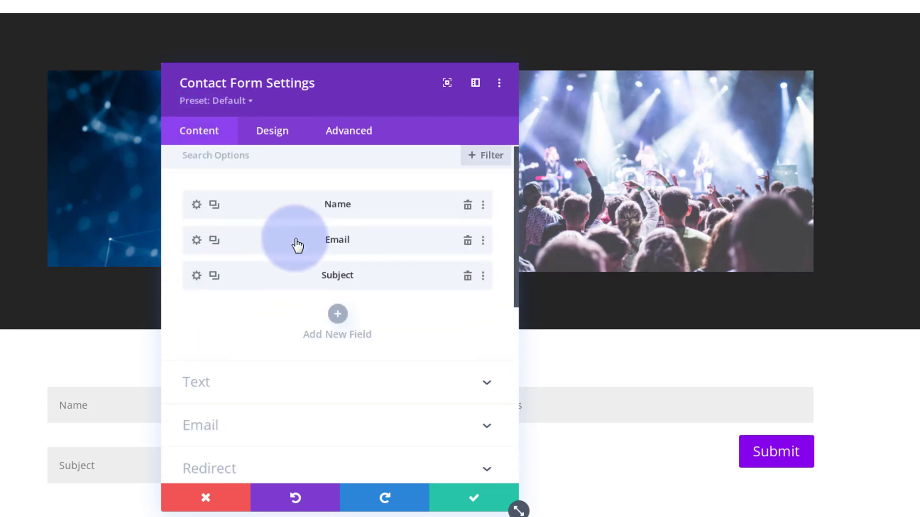
{"action": "left_click", "coordinate": [196, 209]}
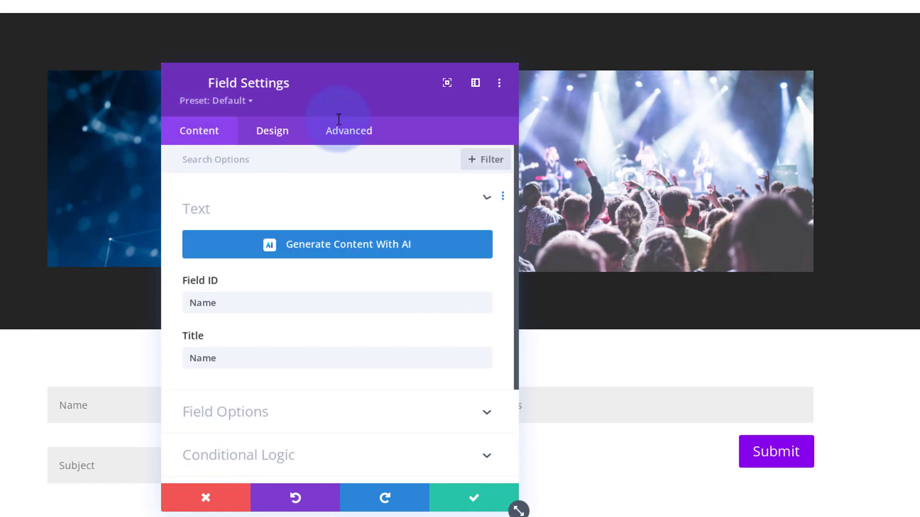
{"action": "left_click_drag", "start_coordinate": [366, 97], "coordinate": [721, 121]}
{"action": "left_click", "coordinate": [703, 158]}
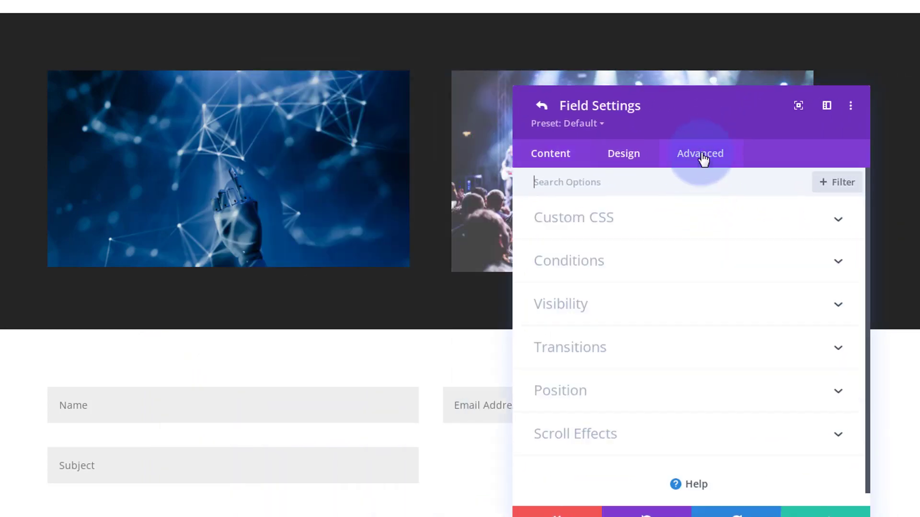
{"action": "left_click", "coordinate": [684, 222]}
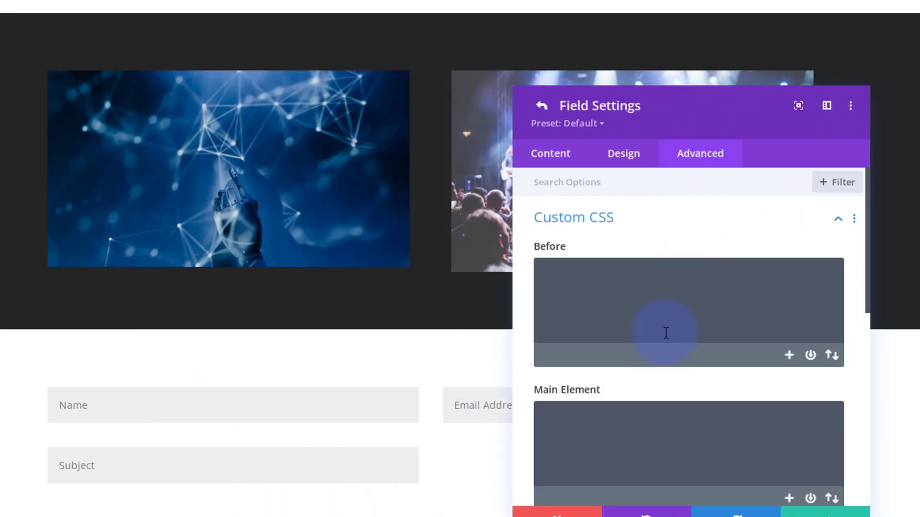
{"action": "scroll", "coordinate": [661, 330], "scroll_direction": "down", "scroll_amount": 2}
{"action": "left_click", "coordinate": [592, 357]}
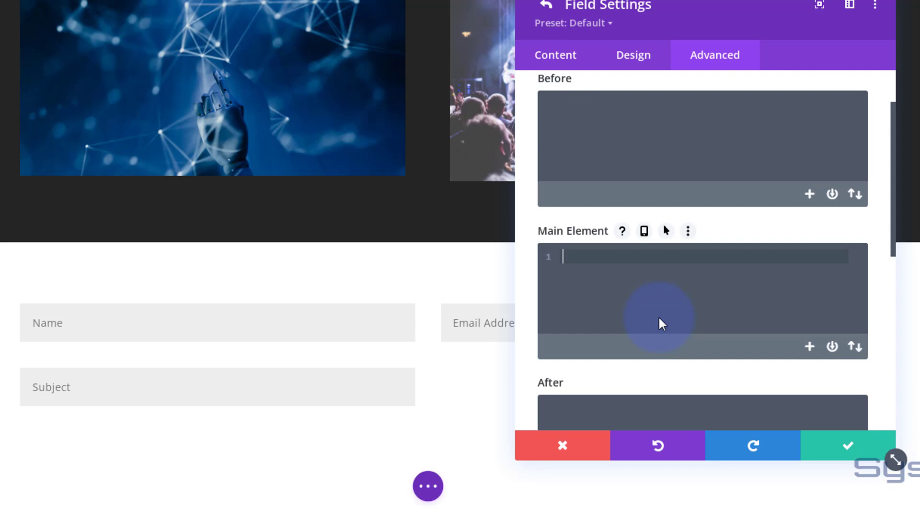
{"action": "type", "text": "max-wi"}
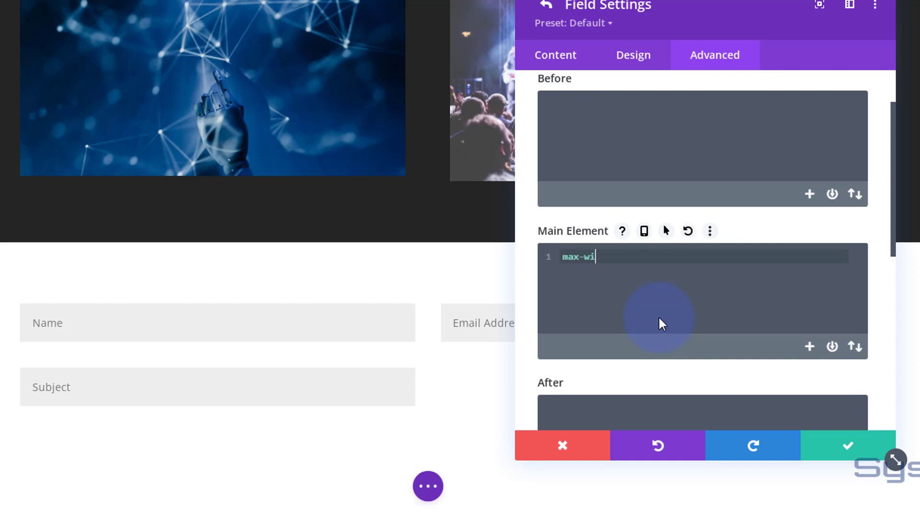
{"action": "type", "text": "dth:25%;"}
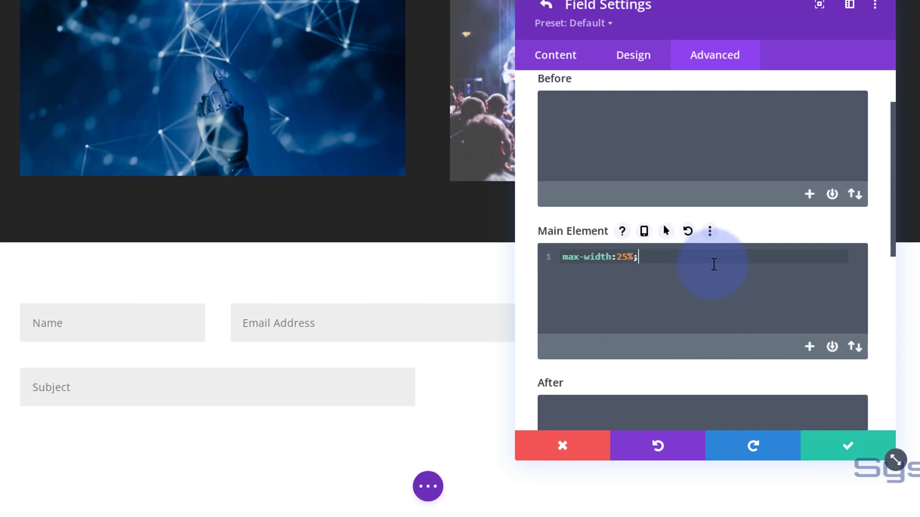
Copy the Name field's max-width rule and save that field's settings.
{"action": "left_click_drag", "start_coordinate": [727, 29], "coordinate": [780, 2]}
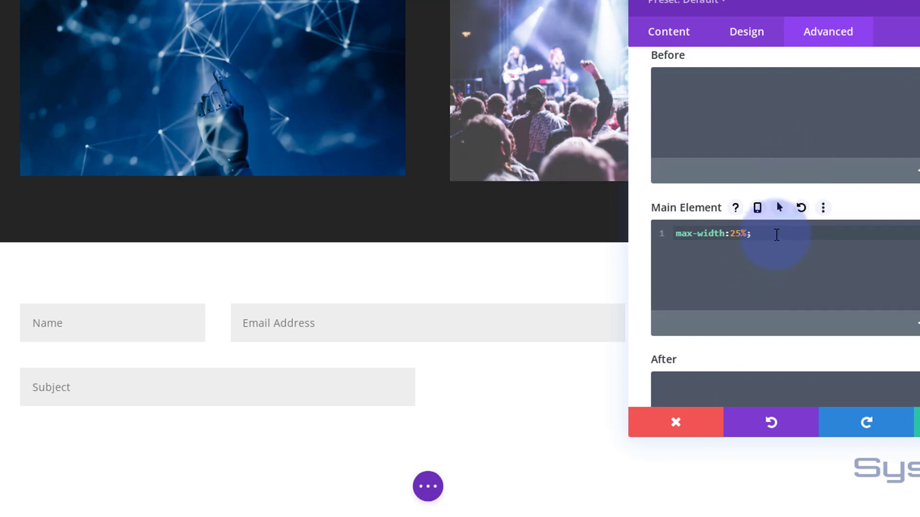
{"action": "left_click_drag", "start_coordinate": [671, 234], "coordinate": [753, 233]}
{"action": "key", "text": "ctrl+c"}
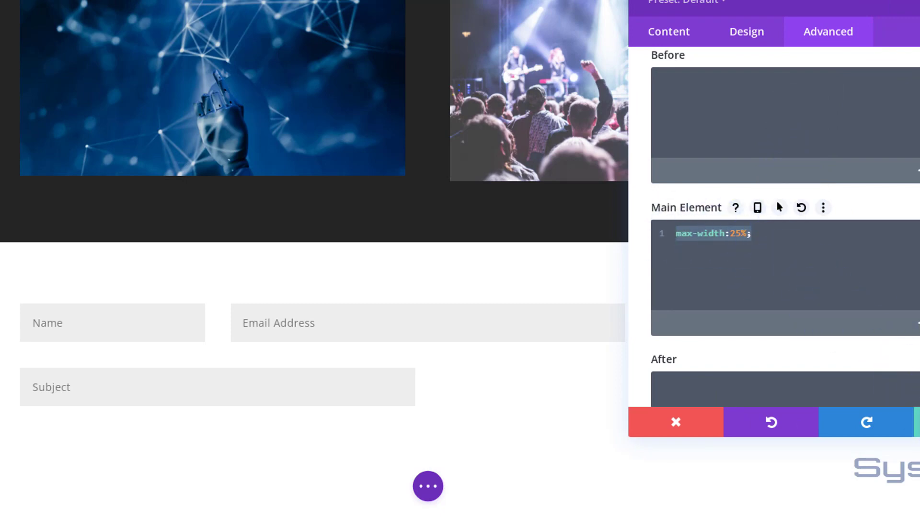
{"action": "left_click", "coordinate": [917, 422]}
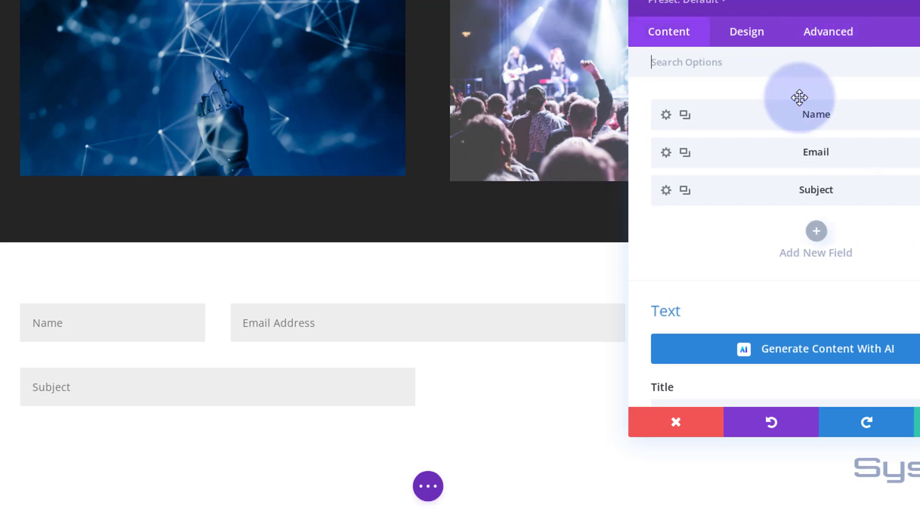
Paste the copied "max-width:25%;" rule into the Email field's main element CSS and save the field.
{"action": "left_click", "coordinate": [666, 153]}
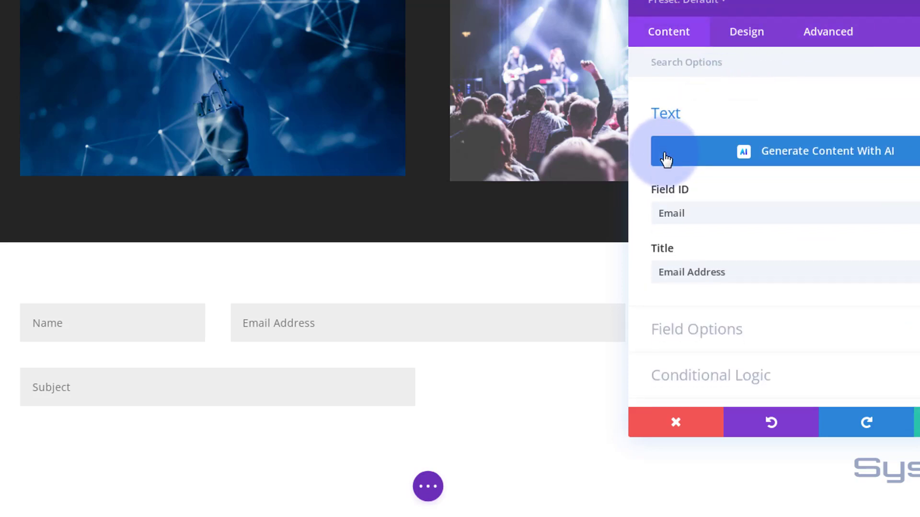
{"action": "left_click", "coordinate": [824, 32]}
{"action": "left_click", "coordinate": [792, 96]}
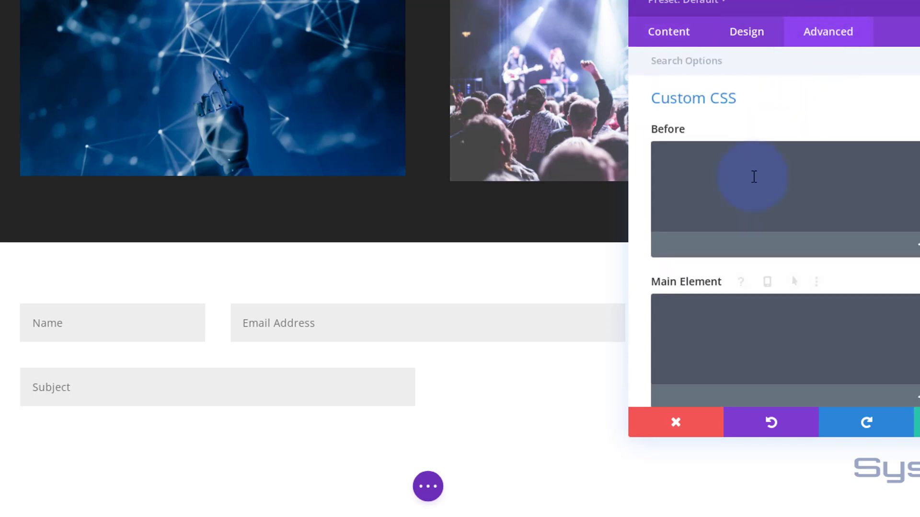
{"action": "left_click", "coordinate": [671, 314]}
{"action": "key", "text": "ctrl+v"}
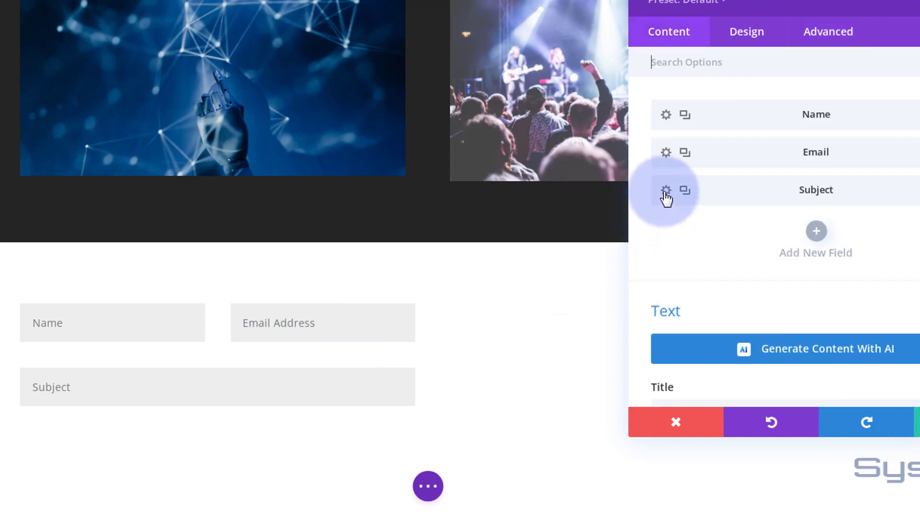
Add the custom CSS "max-width:25%;" to the Subject field's main element.
{"action": "left_click", "coordinate": [665, 193]}
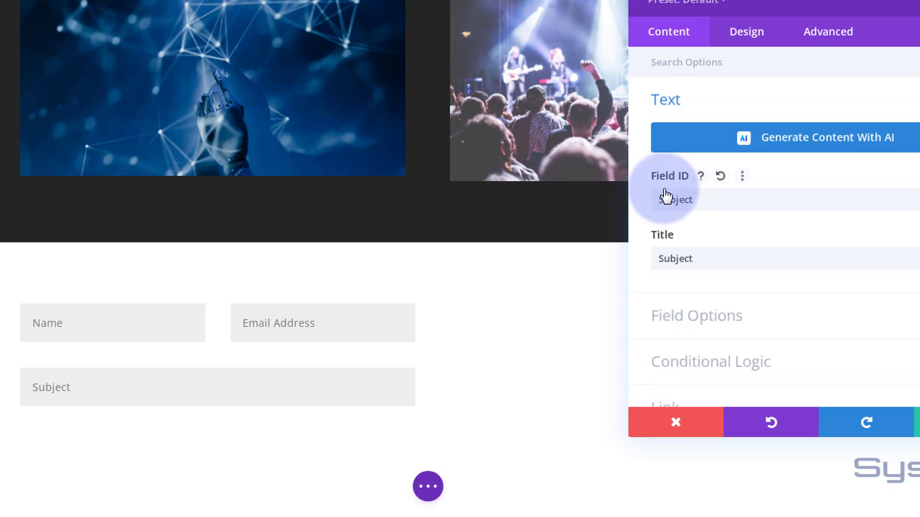
{"action": "left_click", "coordinate": [823, 42]}
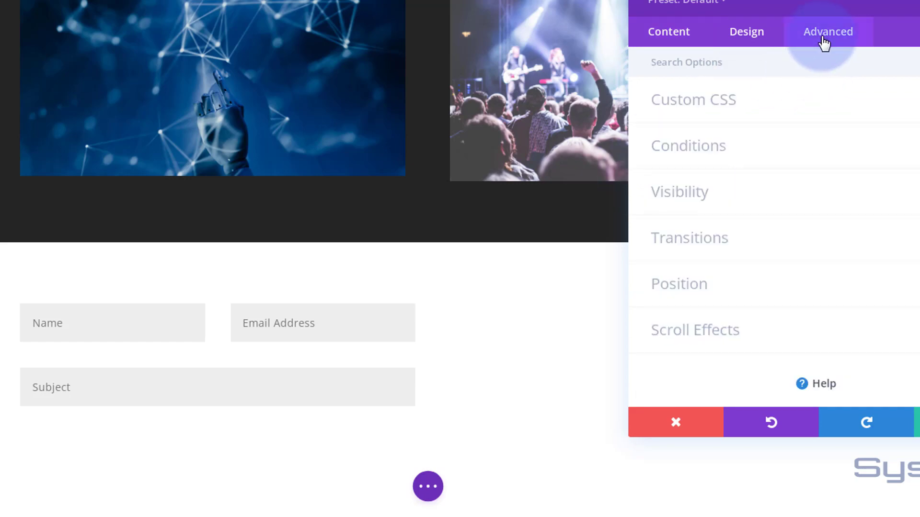
{"action": "left_click", "coordinate": [778, 101]}
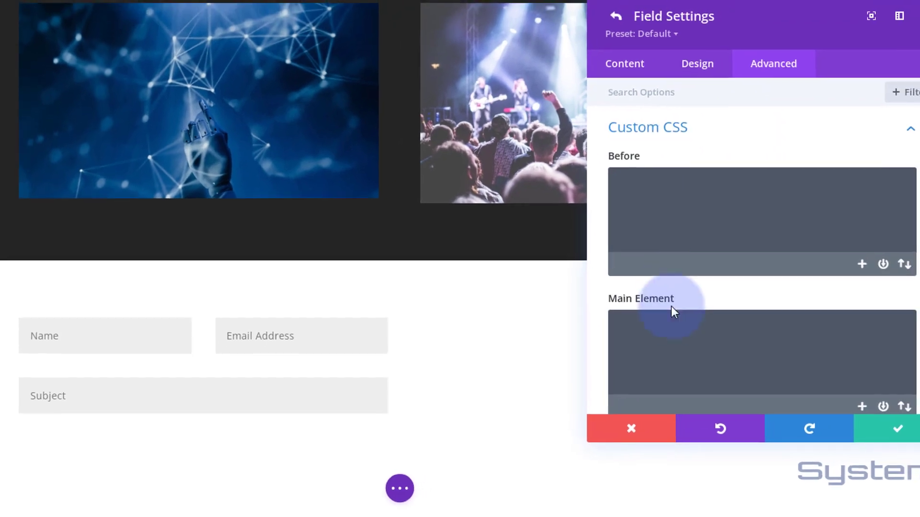
{"action": "left_click", "coordinate": [653, 325]}
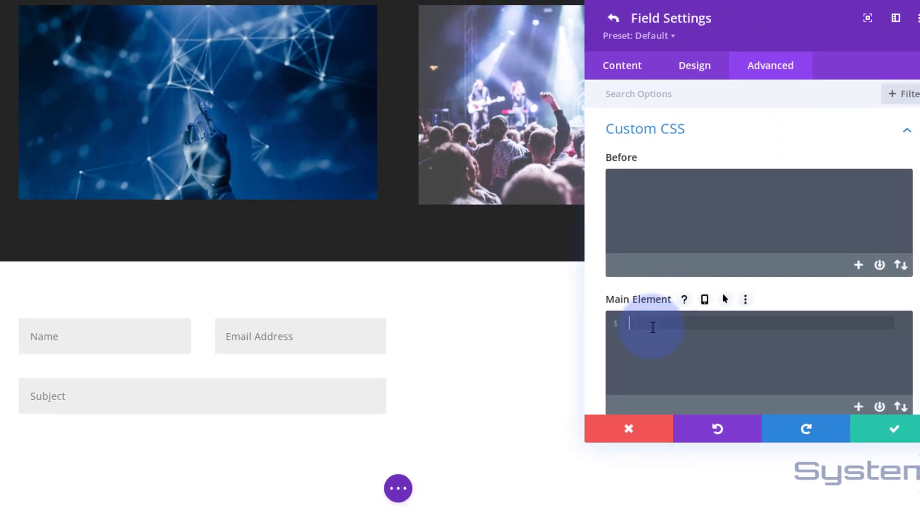
{"action": "type", "text": "max-width:25%;"}
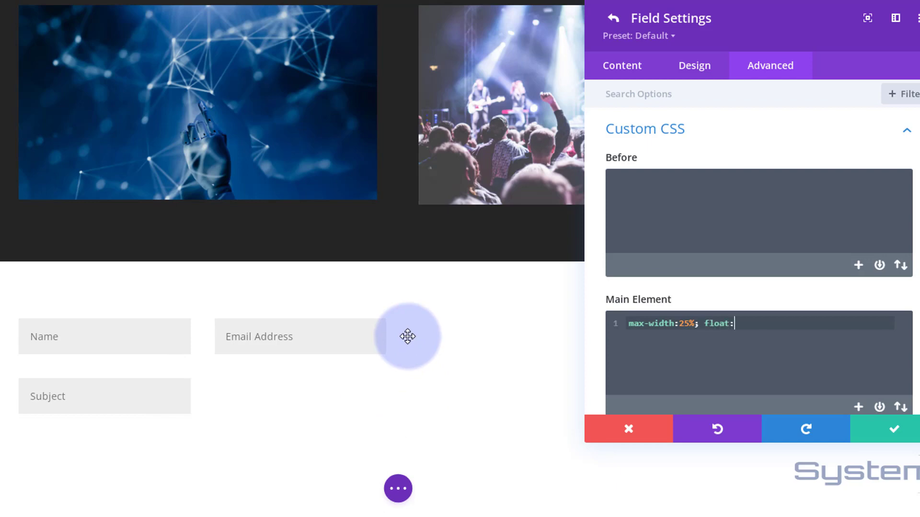
Extend the Subject field's main element CSS with "float:left; clear:none !important;".
{"action": "type", "text": "float:left; clear:n"}
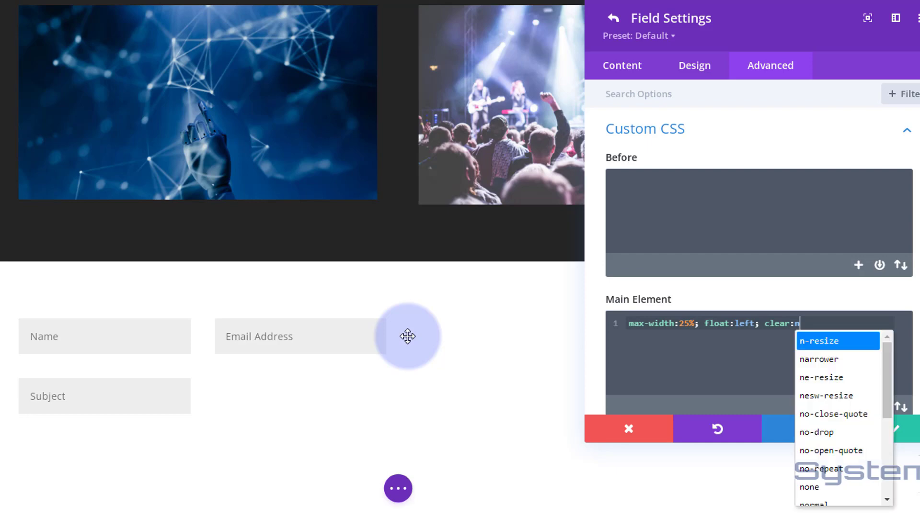
{"action": "type", "text": "one"}
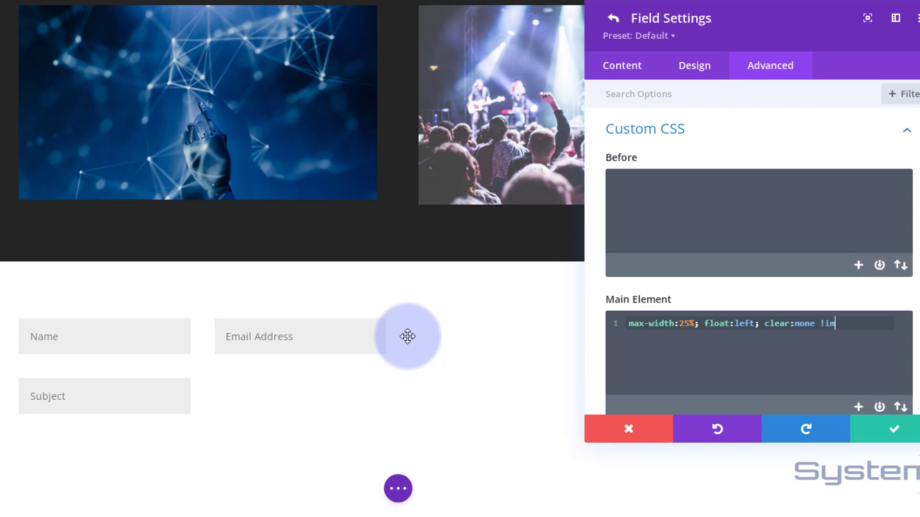
{"action": "type", "text": "!important"}
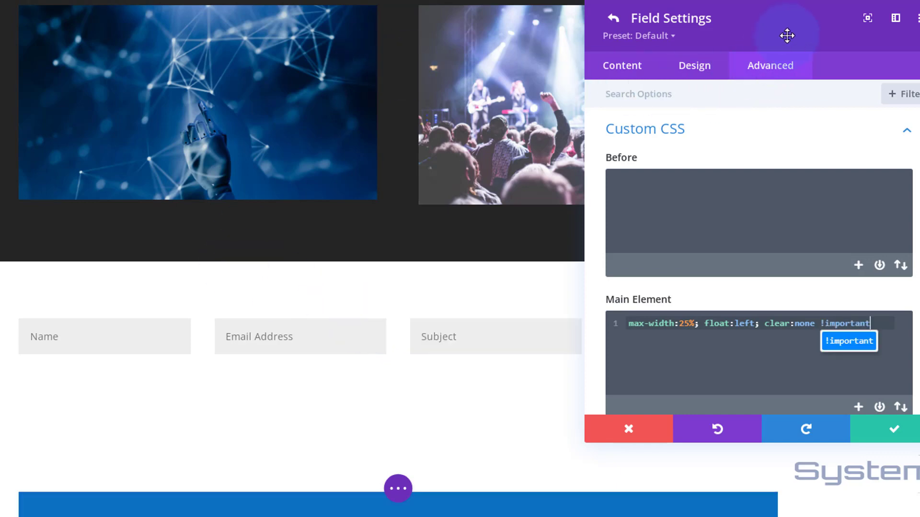
{"action": "left_click_drag", "start_coordinate": [786, 35], "coordinate": [72, 31]}
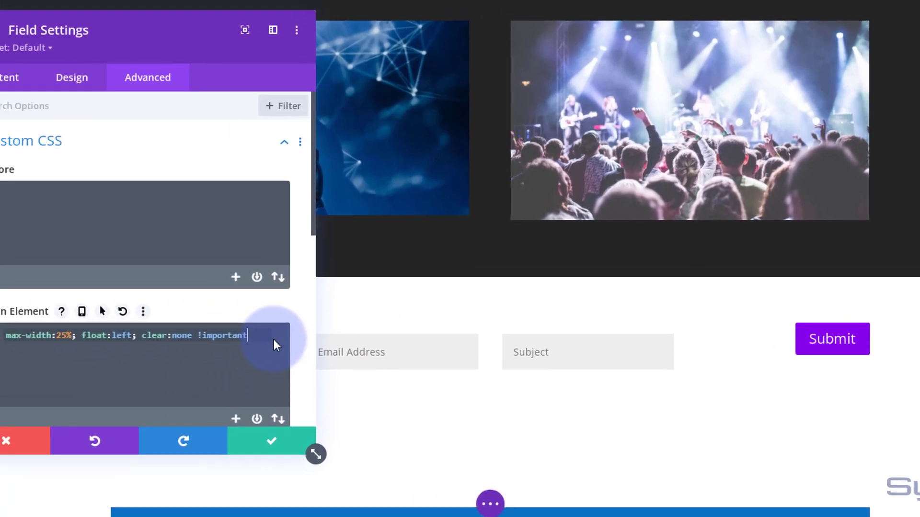
{"action": "type", "text": ";"}
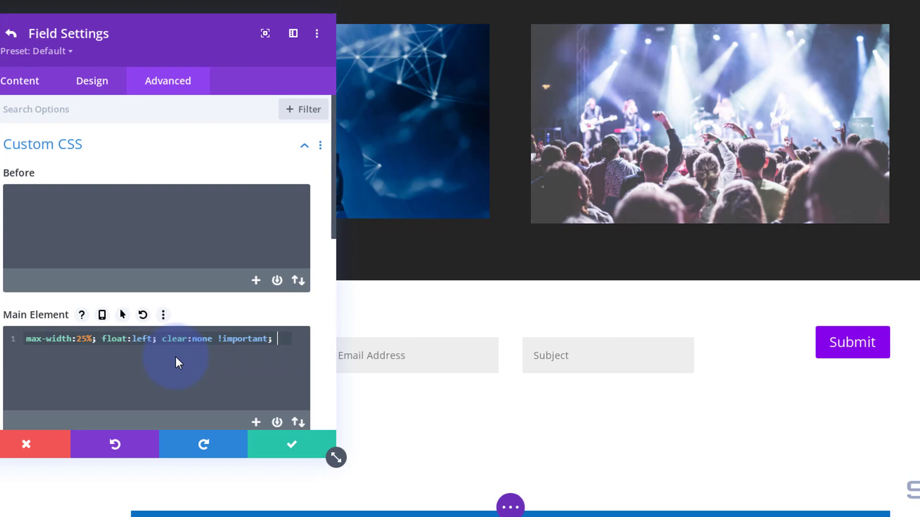
Add "margin-top: -1.5%" to the Subject field's main element CSS and shrink the settings window clear of the form fields.
{"action": "type", "text": "margin-"}
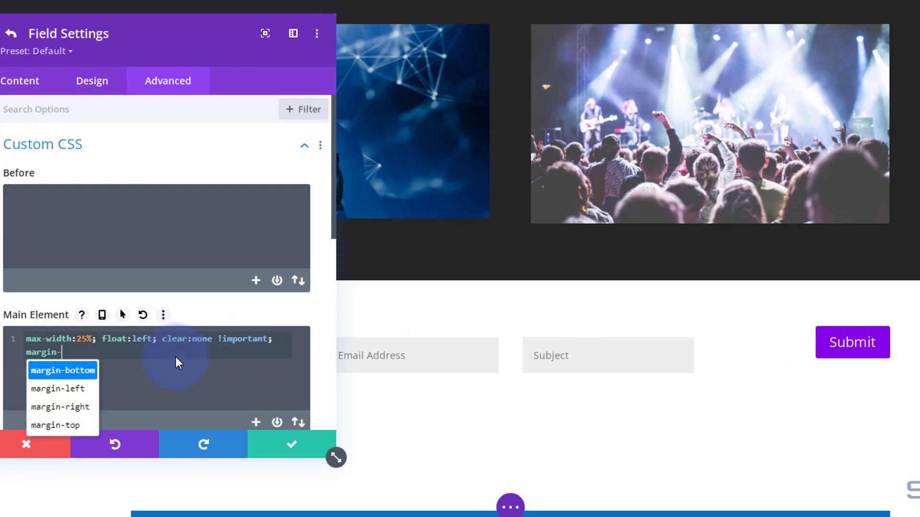
{"action": "type", "text": "top: -"}
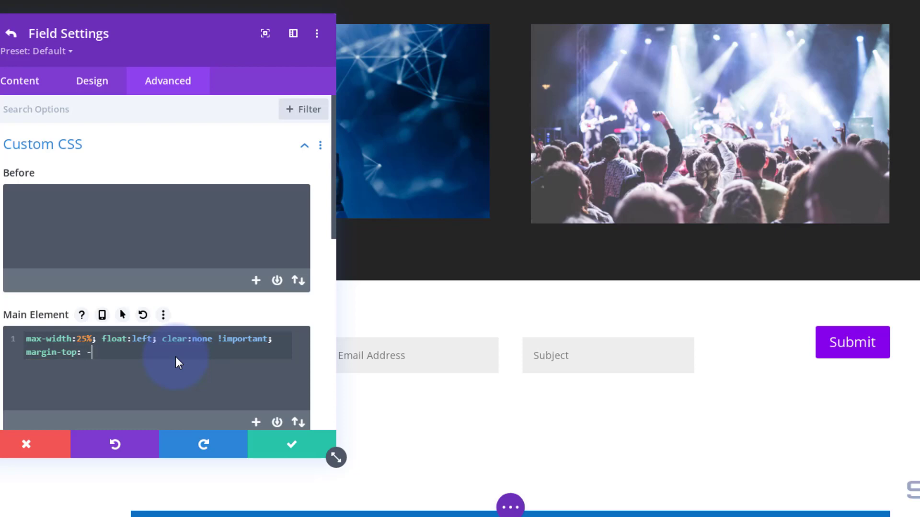
{"action": "type", "text": "1.5%"}
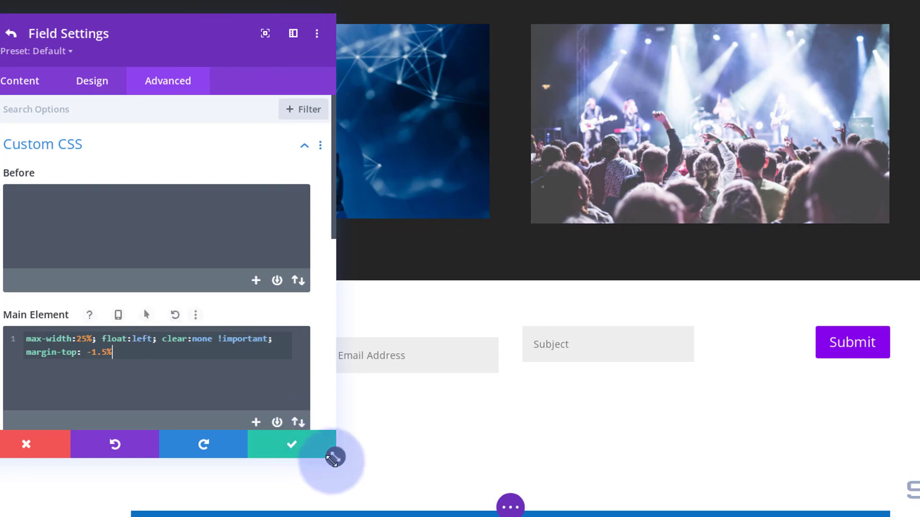
{"action": "left_click_drag", "start_coordinate": [322, 443], "coordinate": [203, 252]}
{"action": "left_click_drag", "start_coordinate": [119, 49], "coordinate": [380, 77]}
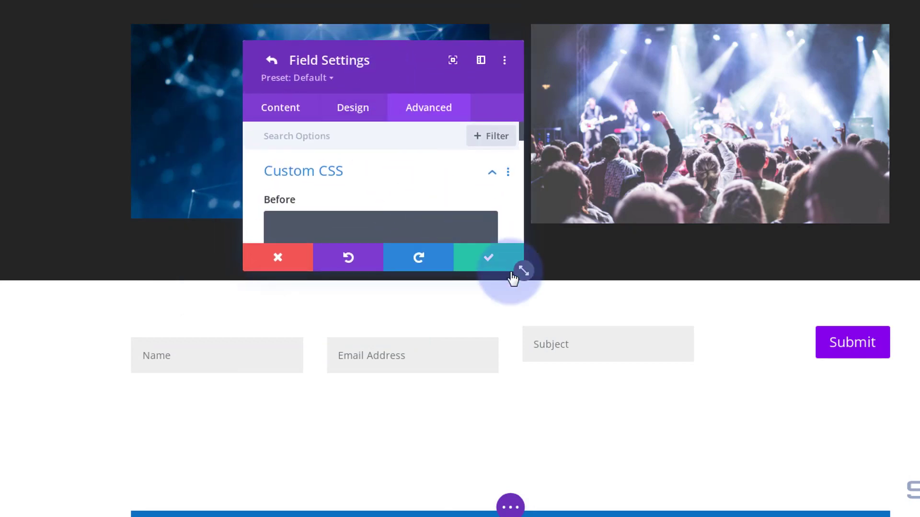
Enlarge the settings window, copy the "margin-top: -1.5%;" rule from the Subject field's main element CSS, and save the field.
{"action": "left_click_drag", "start_coordinate": [521, 268], "coordinate": [593, 470]}
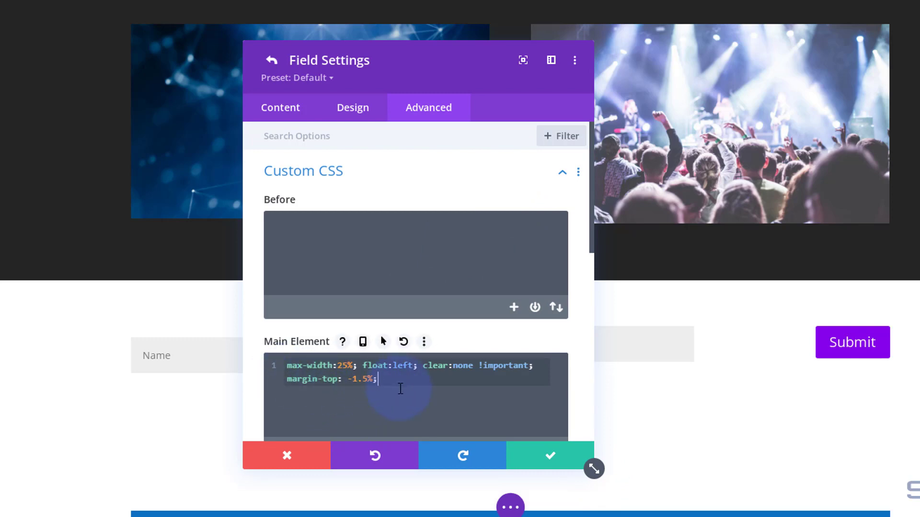
{"action": "left_click_drag", "start_coordinate": [401, 388], "coordinate": [298, 388]}
{"action": "key", "text": "ctrl+c"}
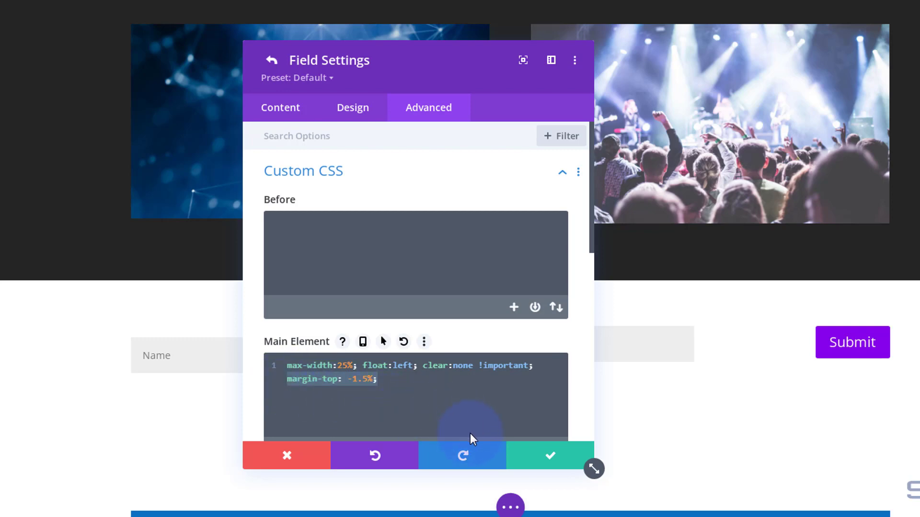
{"action": "left_click", "coordinate": [556, 460]}
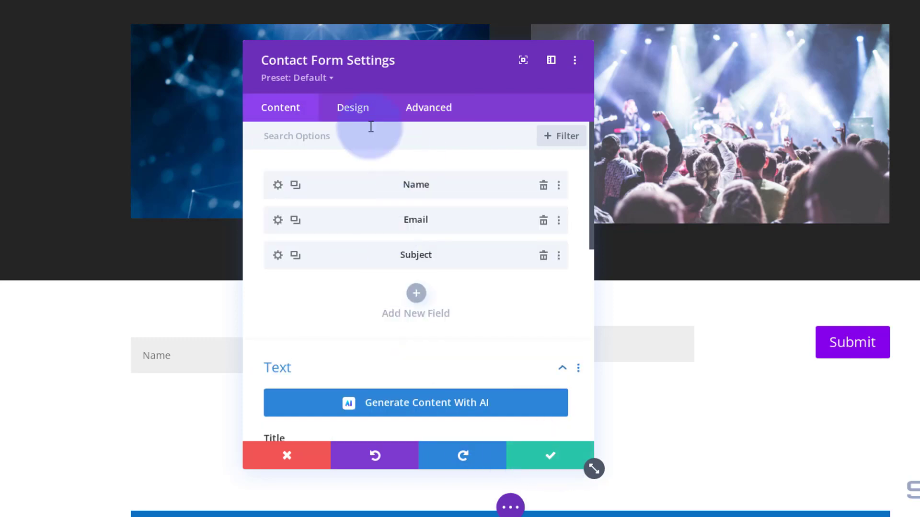
Paste the copied "margin-top: -1.5%;" rule after the max-width rule in the Email field's main element CSS and save the field.
{"action": "left_click", "coordinate": [278, 221]}
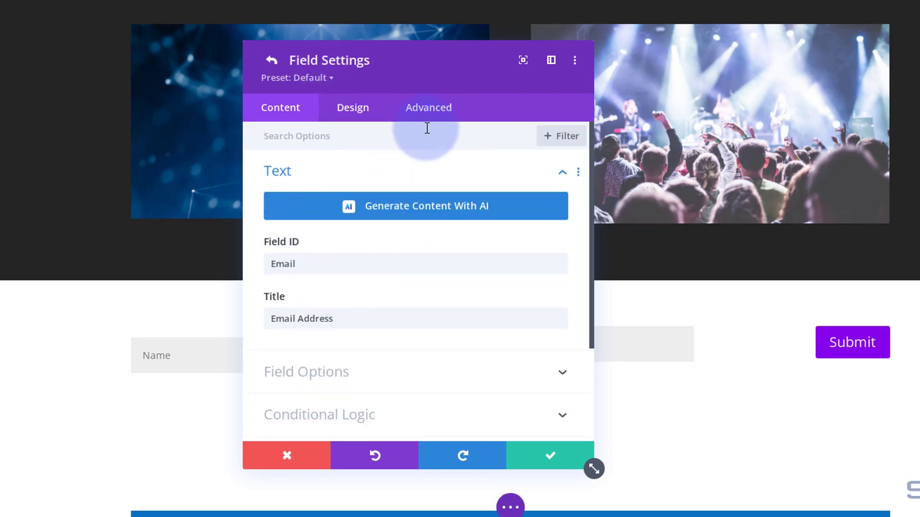
{"action": "left_click", "coordinate": [429, 109]}
{"action": "left_click", "coordinate": [436, 174]}
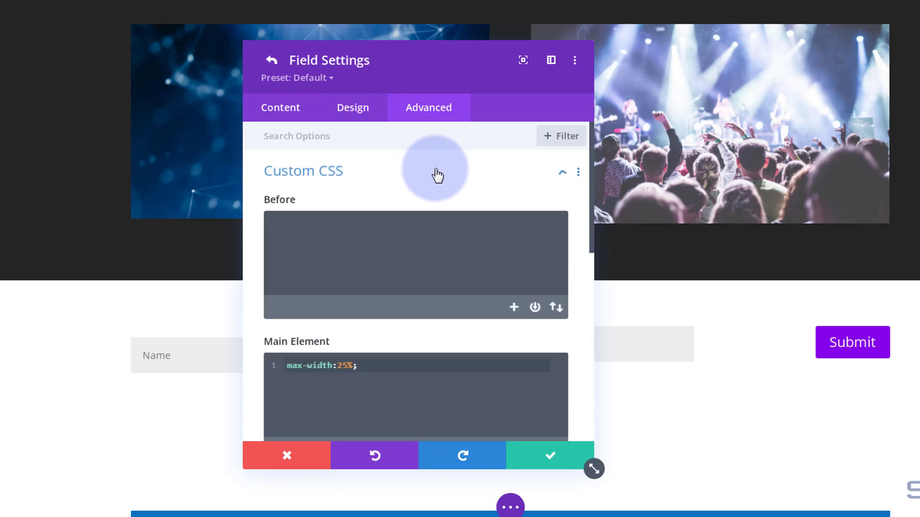
{"action": "left_click", "coordinate": [377, 367]}
{"action": "key", "text": "ctrl+v"}
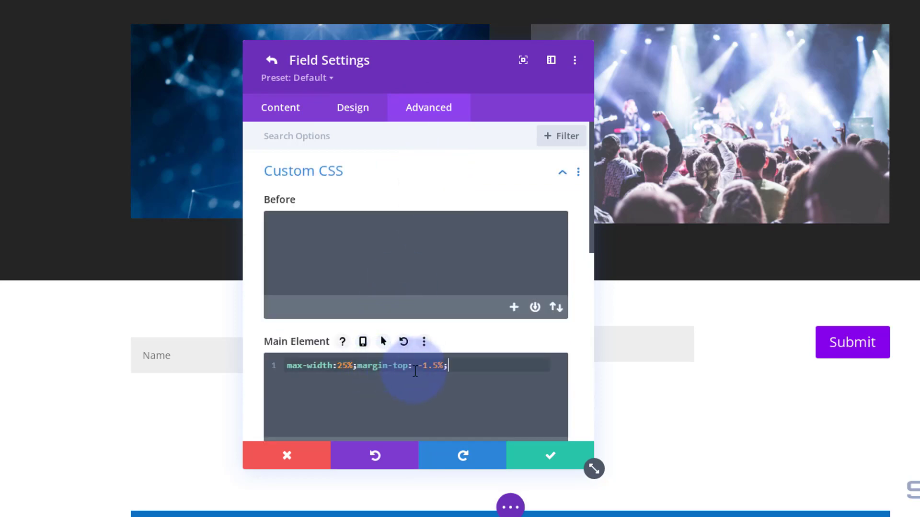
{"action": "left_click", "coordinate": [531, 453]}
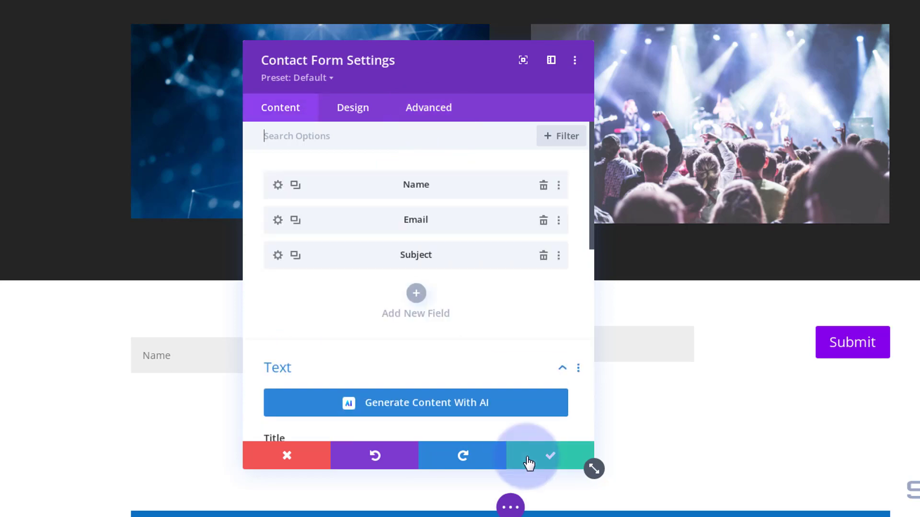
Add the copied "margin-top: -1.5%;" rule to the Name field's main element CSS, then save the field and the contact form.
{"action": "left_click", "coordinate": [279, 187]}
{"action": "left_click", "coordinate": [427, 109]}
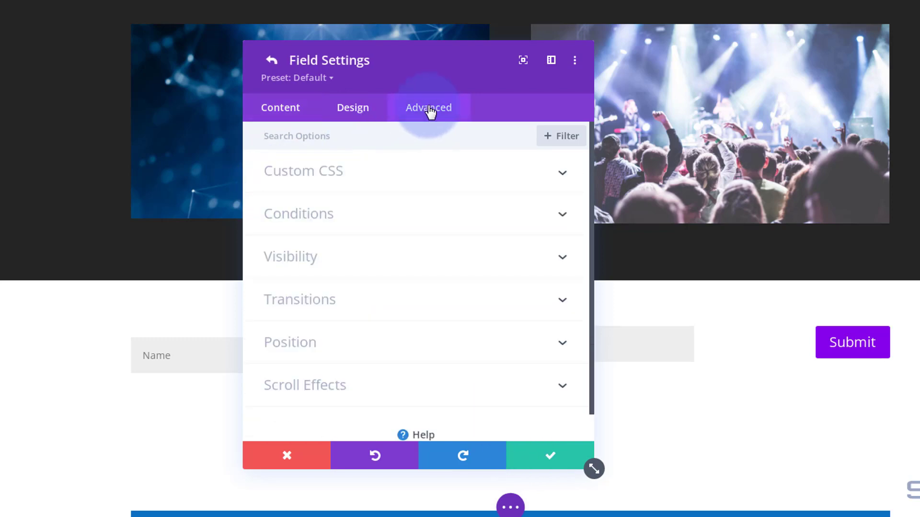
{"action": "left_click", "coordinate": [449, 177]}
{"action": "left_click", "coordinate": [401, 365]}
{"action": "key", "text": "ctrl+v"}
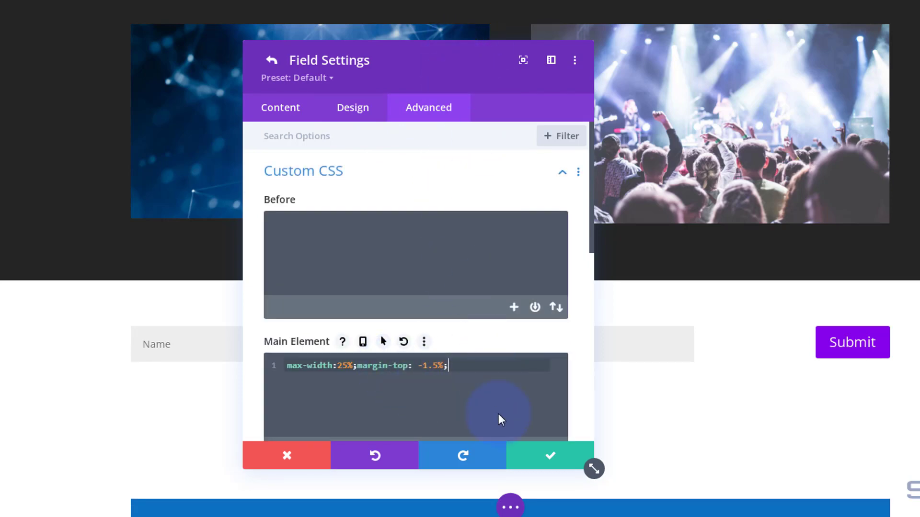
{"action": "left_click", "coordinate": [547, 458]}
{"action": "left_click", "coordinate": [548, 458]}
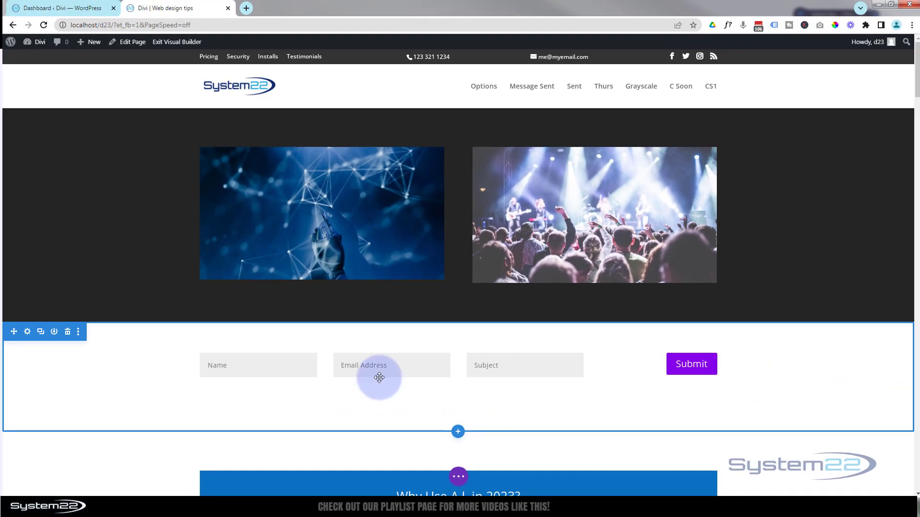
Give the contact form's section a background gradient with the default blue start and a black (#000000) end stop.
{"action": "left_click", "coordinate": [27, 332]}
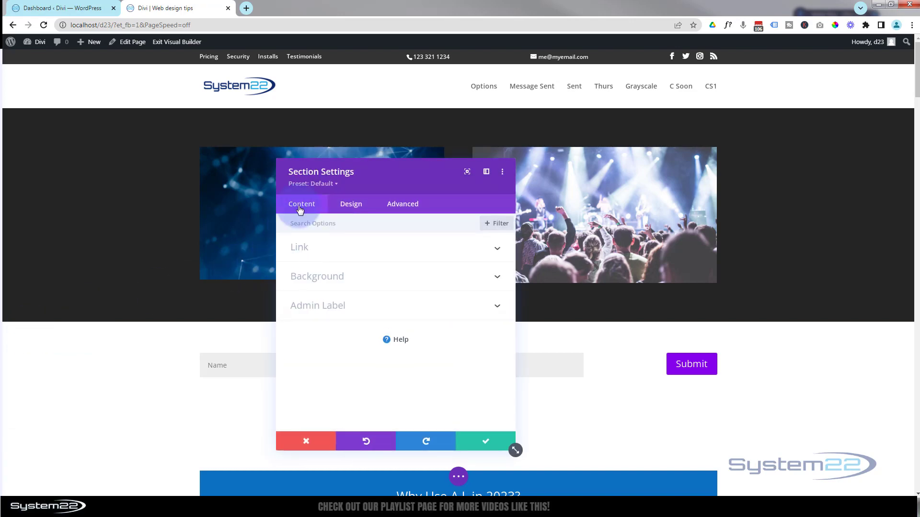
{"action": "left_click", "coordinate": [369, 286]}
{"action": "left_click", "coordinate": [343, 267]}
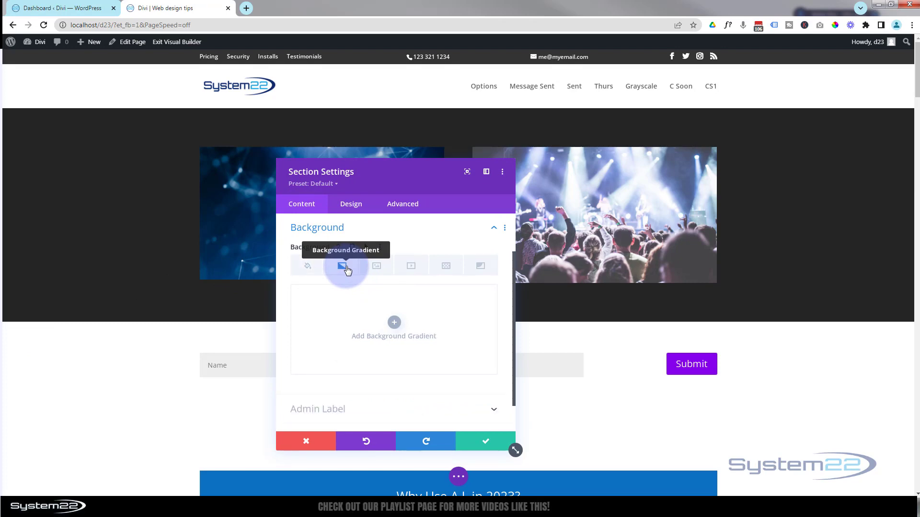
{"action": "left_click", "coordinate": [392, 324]}
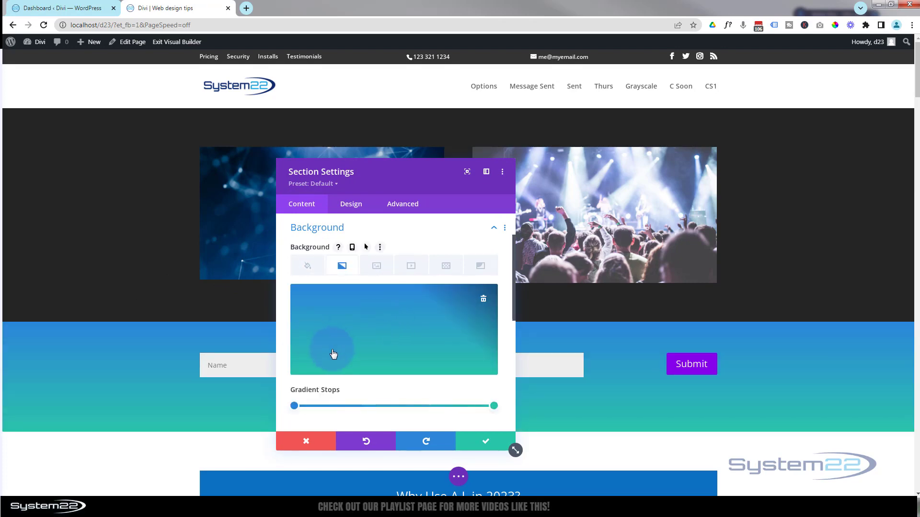
{"action": "left_click", "coordinate": [494, 406]}
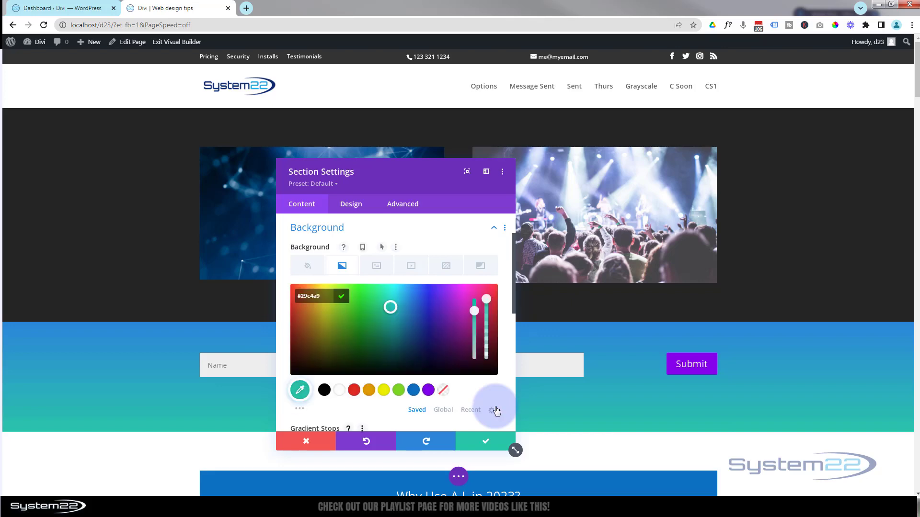
{"action": "left_click", "coordinate": [325, 391]}
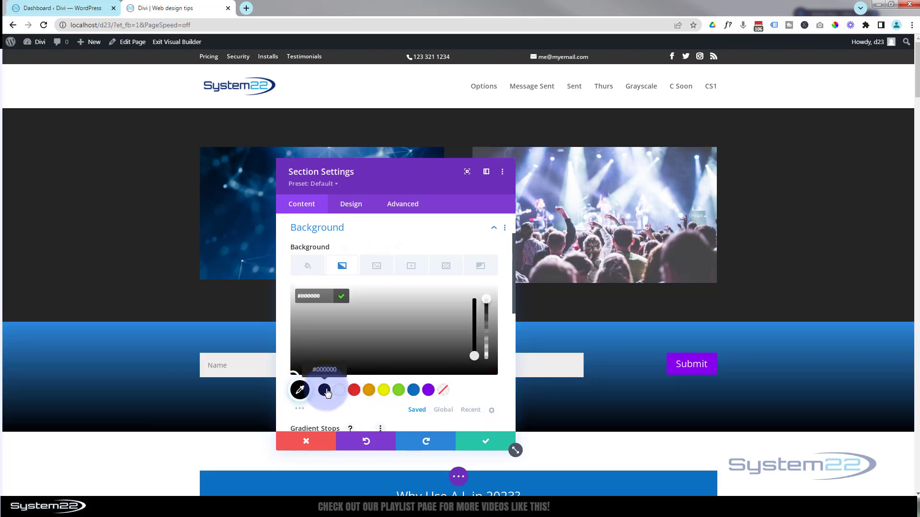
{"action": "left_click", "coordinate": [438, 439]}
{"action": "left_click", "coordinate": [498, 448]}
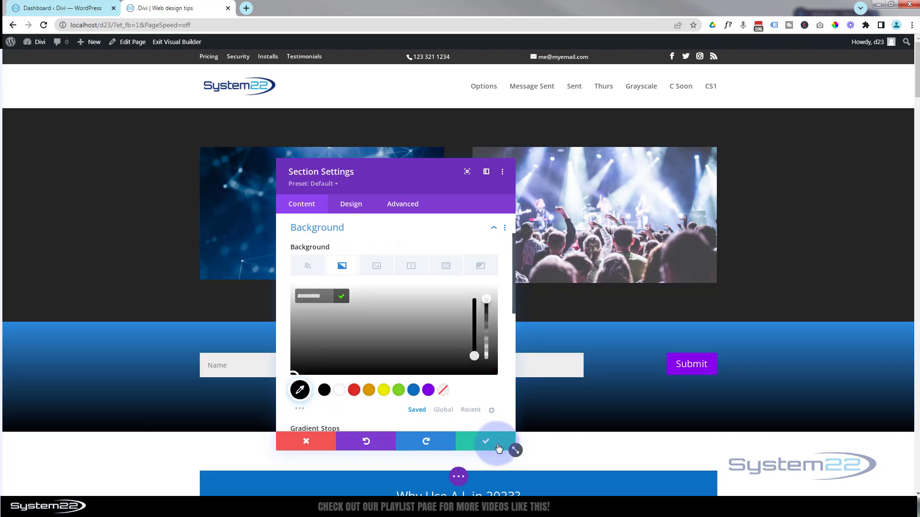
Set the section's top and bottom padding to a linked 0px and save the section settings.
{"action": "left_click", "coordinate": [352, 205]}
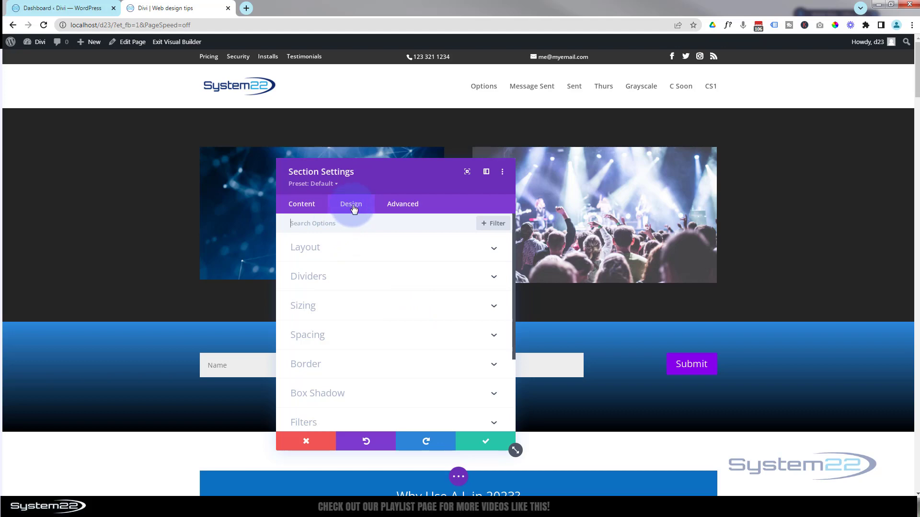
{"action": "left_click", "coordinate": [362, 335]}
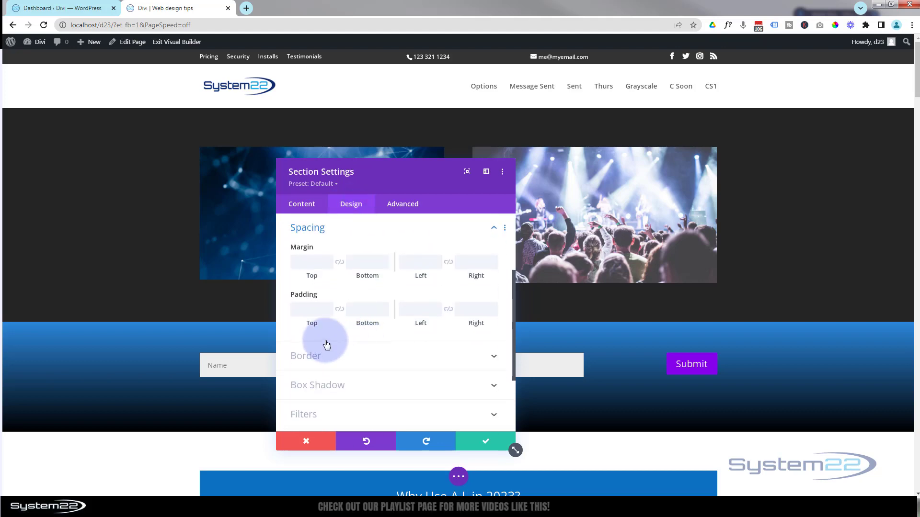
{"action": "left_click", "coordinate": [308, 310]}
{"action": "type", "text": "0px"}
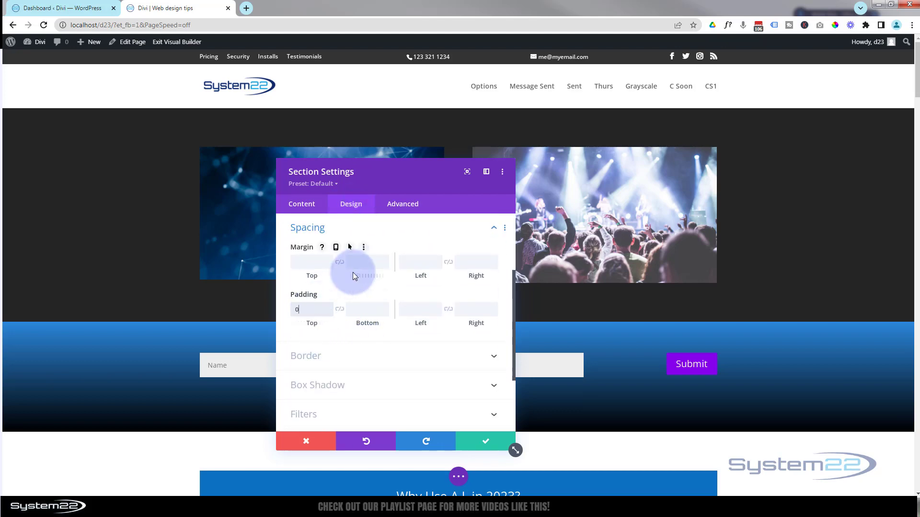
{"action": "left_click", "coordinate": [340, 309]}
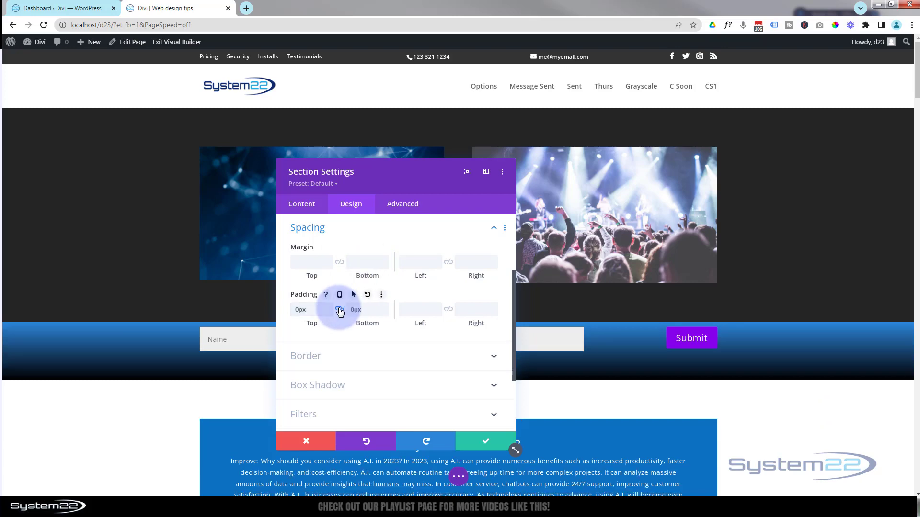
{"action": "left_click_drag", "start_coordinate": [594, 174], "coordinate": [613, 173]}
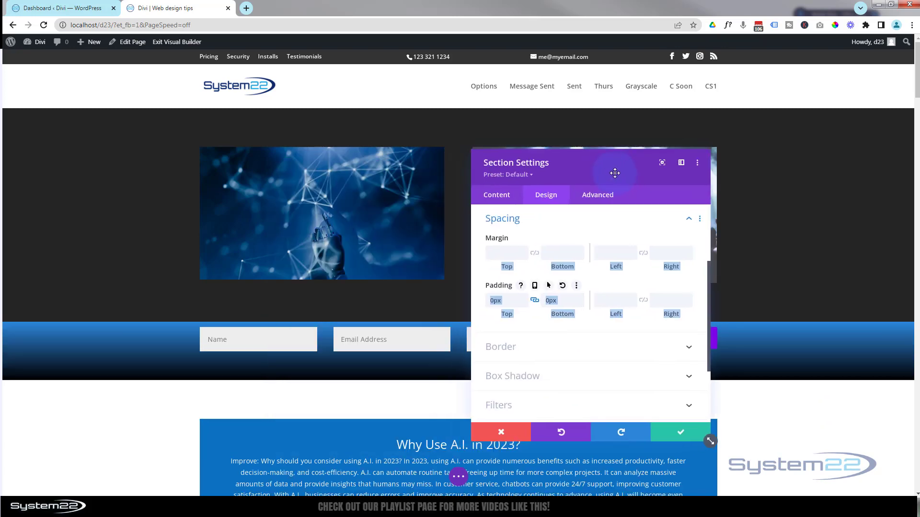
{"action": "left_click", "coordinate": [675, 433]}
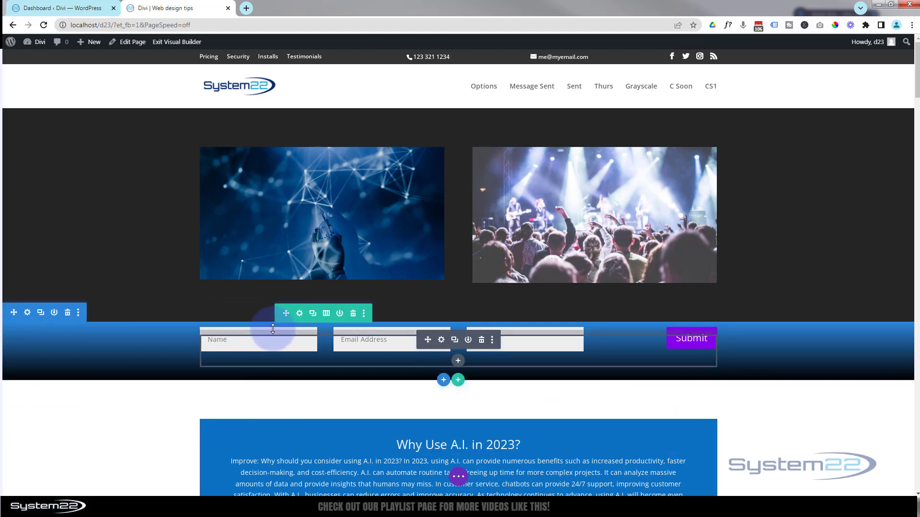
Try 30px and 50px as the form row's top padding and set its bottom padding to 0px.
{"action": "left_click", "coordinate": [300, 315]}
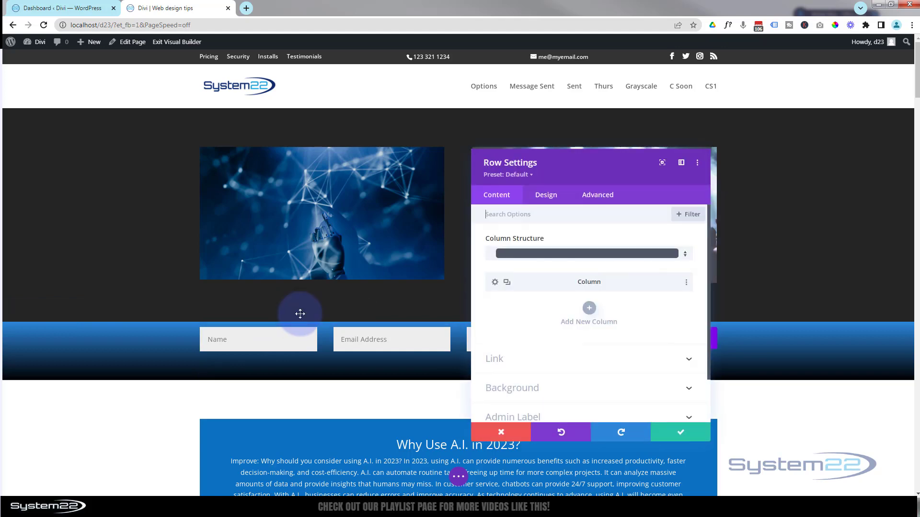
{"action": "left_click", "coordinate": [551, 196]}
{"action": "left_click", "coordinate": [603, 270]}
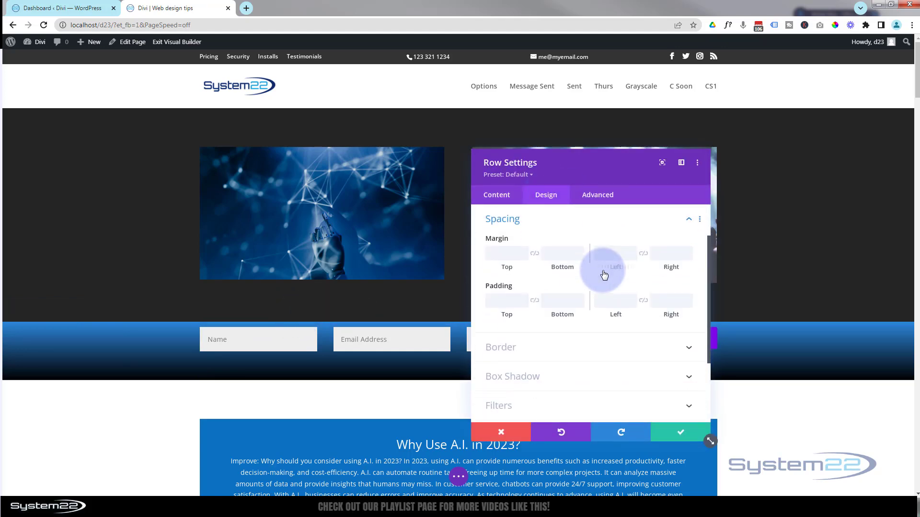
{"action": "left_click", "coordinate": [509, 298]}
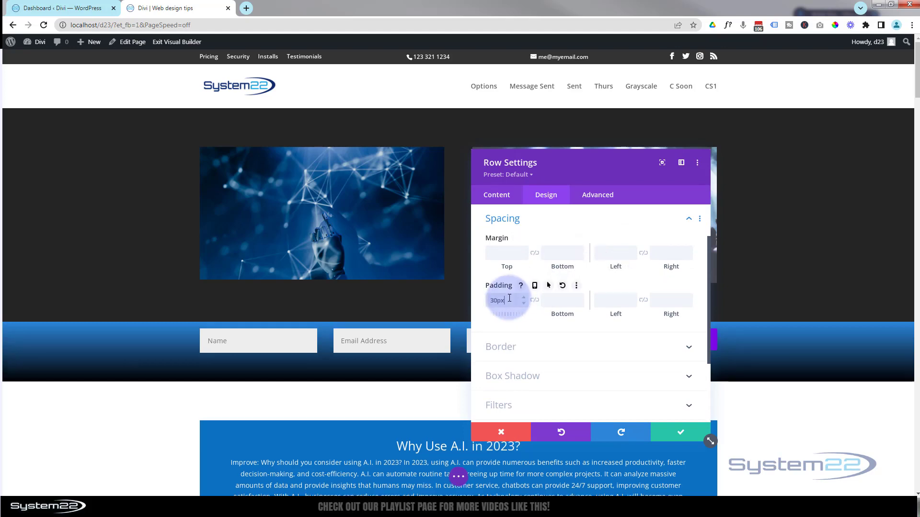
{"action": "left_click_drag", "start_coordinate": [490, 300], "coordinate": [493, 300]}
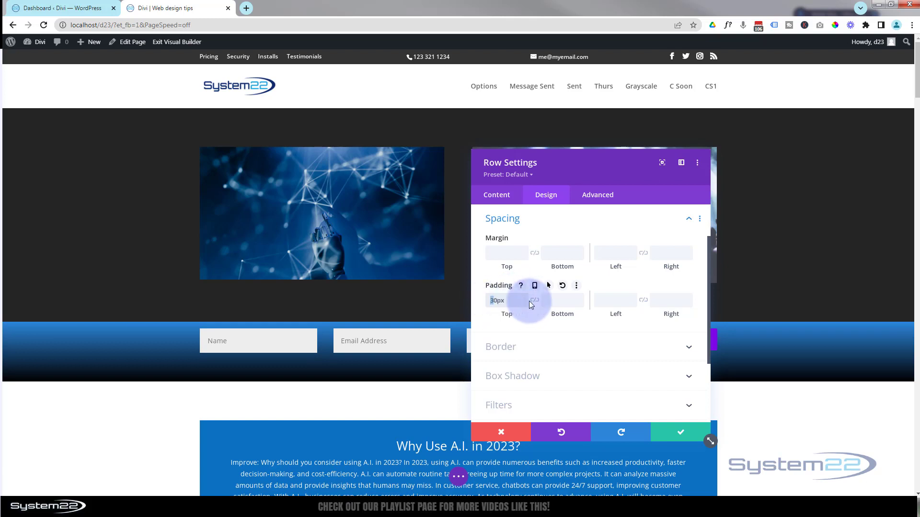
{"action": "type", "text": "5"}
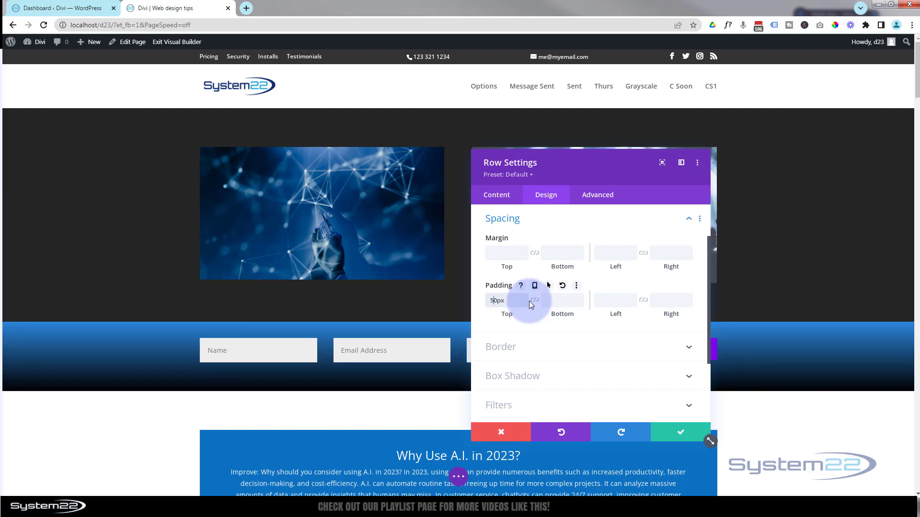
{"action": "left_click", "coordinate": [551, 300]}
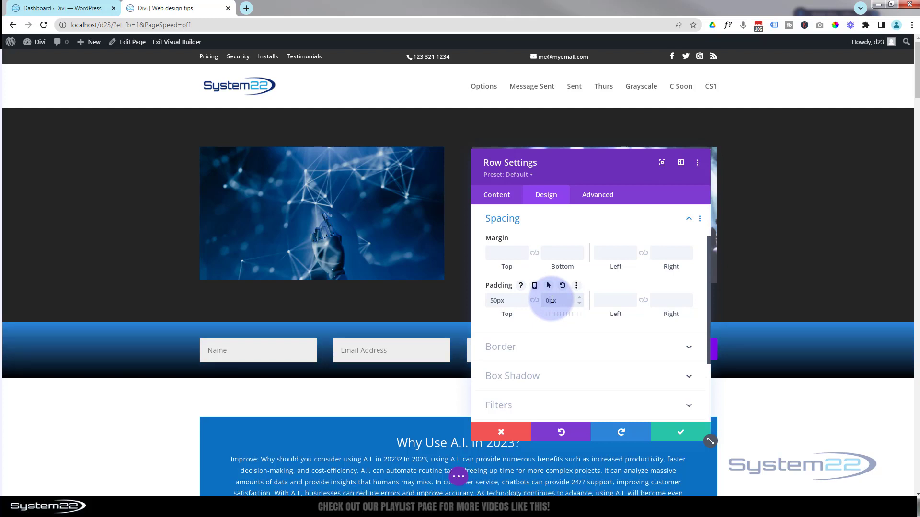
Reduce the row's top padding to 40px, adjust it to 45px, and save the row settings.
{"action": "left_click", "coordinate": [494, 301]}
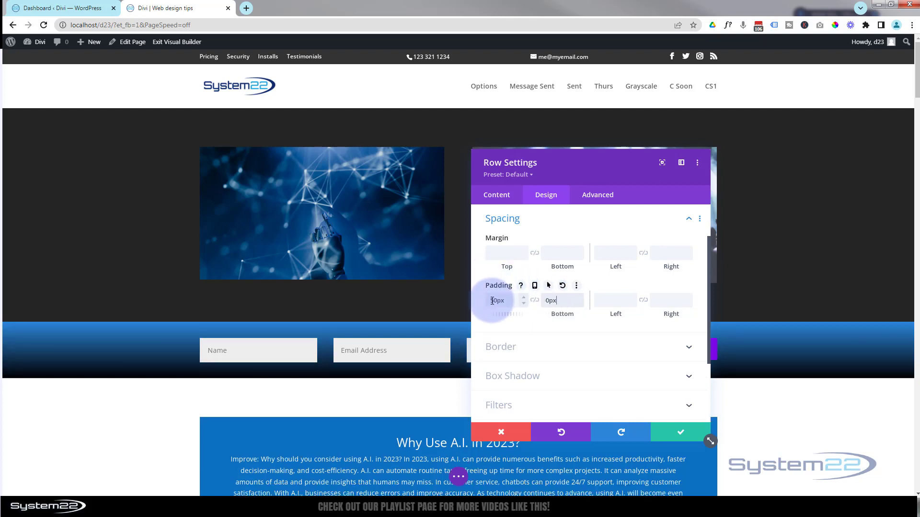
{"action": "left_click_drag", "start_coordinate": [492, 301], "coordinate": [494, 301]}
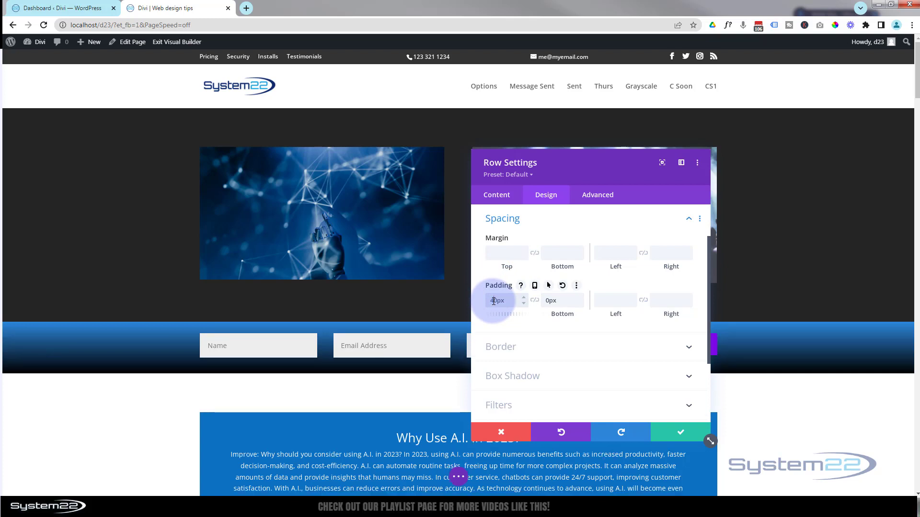
{"action": "left_click_drag", "start_coordinate": [494, 301], "coordinate": [497, 299]}
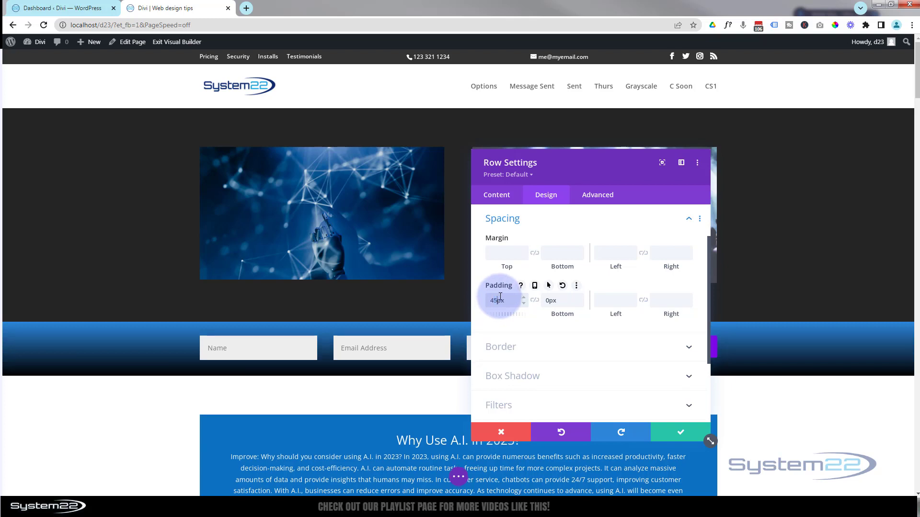
{"action": "left_click", "coordinate": [661, 433]}
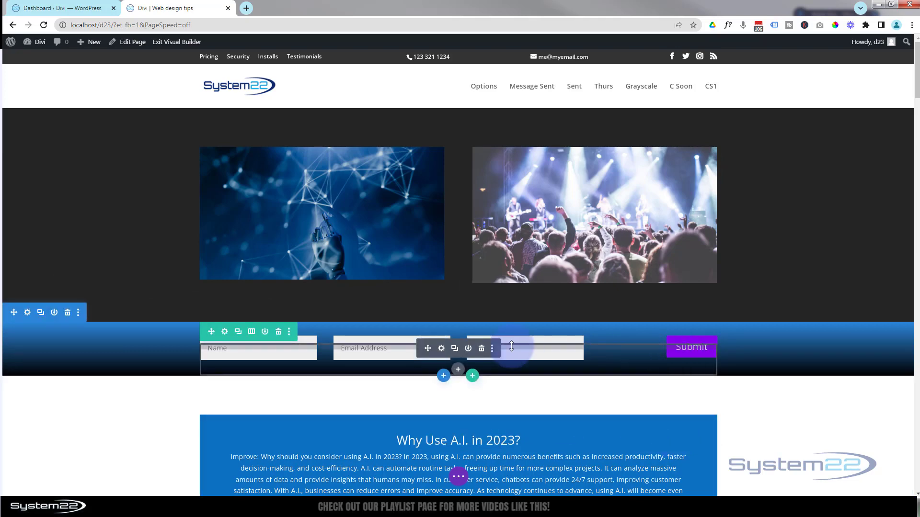
Enable custom styles for the button in the contact form's design settings.
{"action": "left_click", "coordinate": [441, 351]}
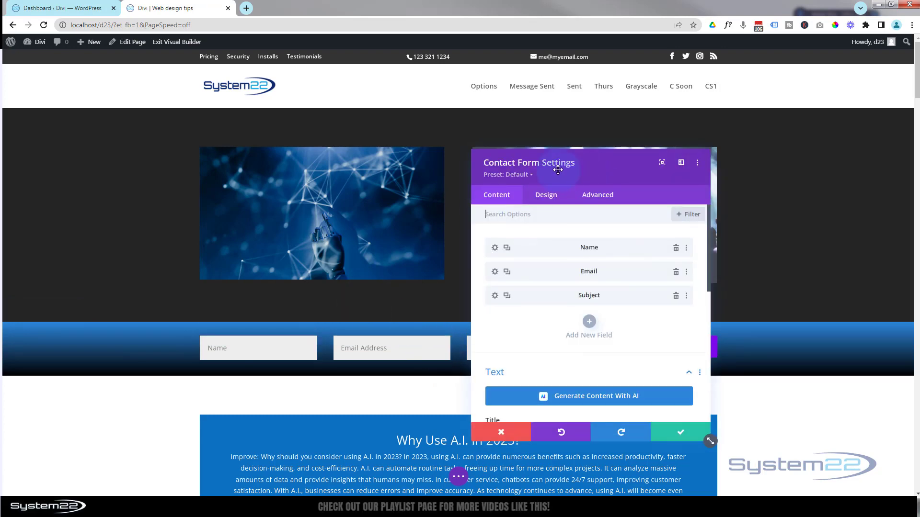
{"action": "left_click", "coordinate": [547, 202]}
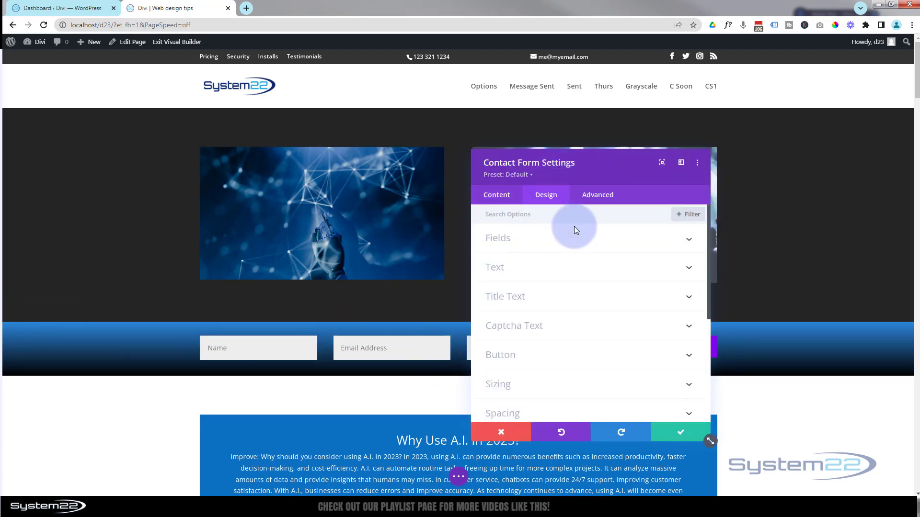
{"action": "left_click", "coordinate": [547, 362]}
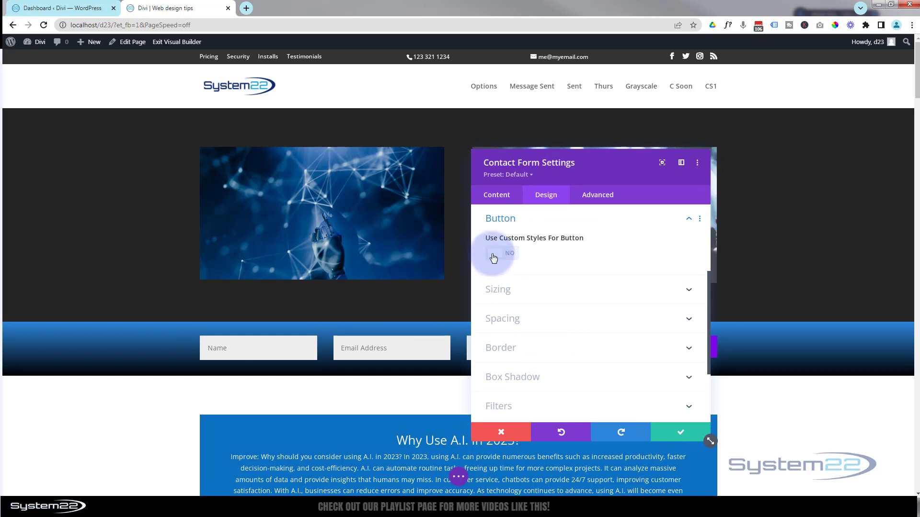
{"action": "left_click", "coordinate": [509, 255]}
{"action": "left_click_drag", "start_coordinate": [608, 172], "coordinate": [534, 152]}
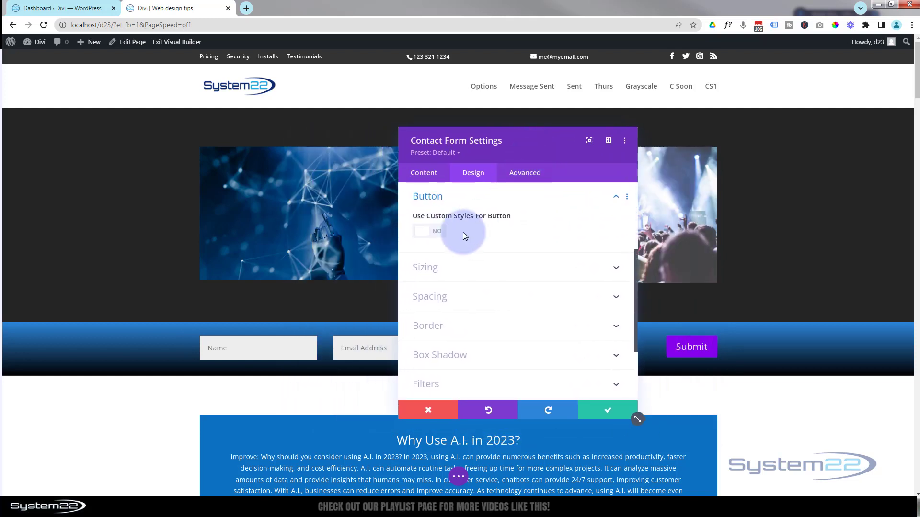
{"action": "left_click", "coordinate": [433, 233]}
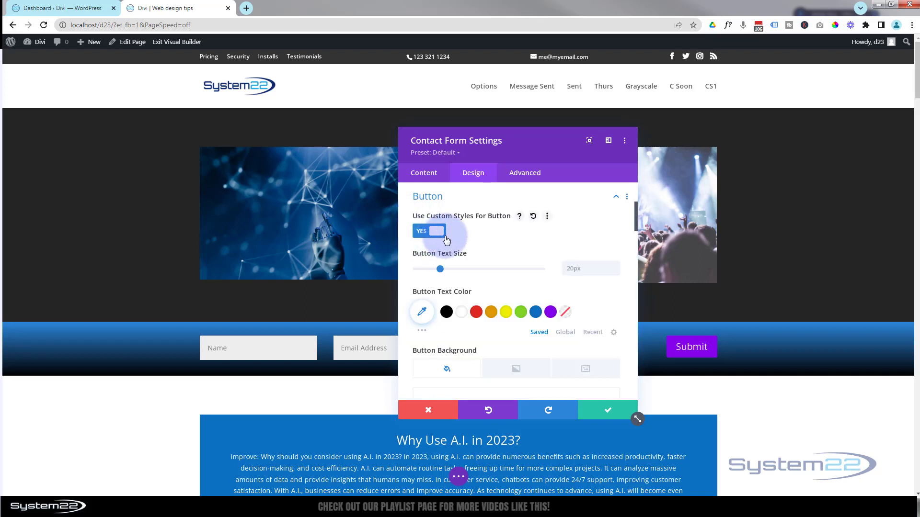
Give the contact form's button a 2px white border and save the form settings.
{"action": "scroll", "coordinate": [496, 239], "scroll_direction": "down", "scroll_amount": 5}
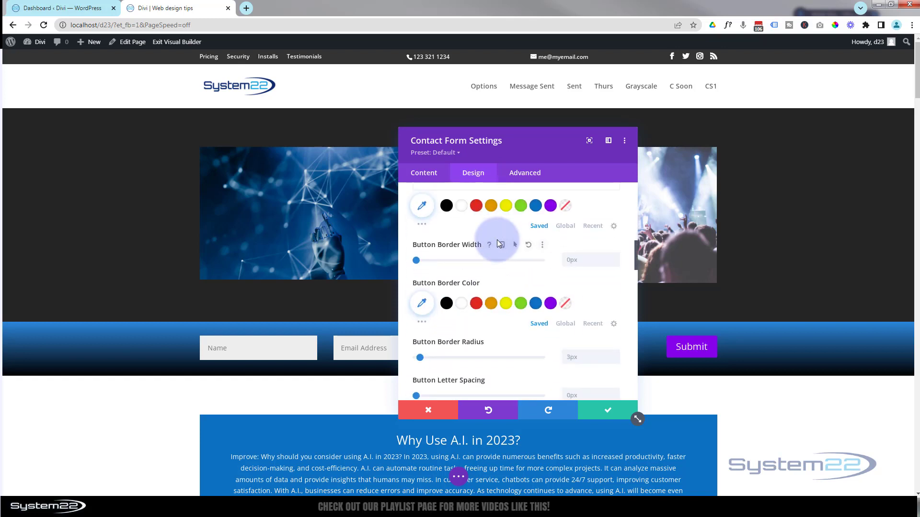
{"action": "left_click", "coordinate": [616, 257]}
{"action": "left_click", "coordinate": [616, 258]}
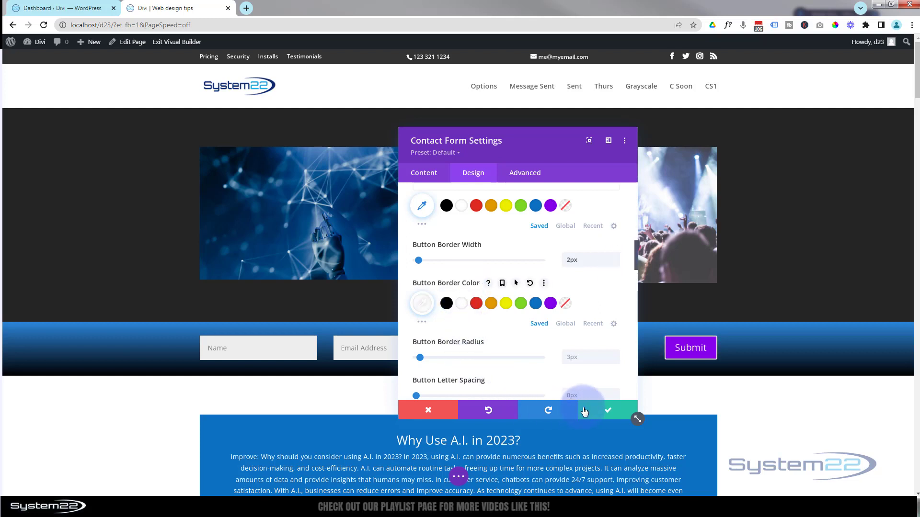
{"action": "left_click", "coordinate": [606, 411]}
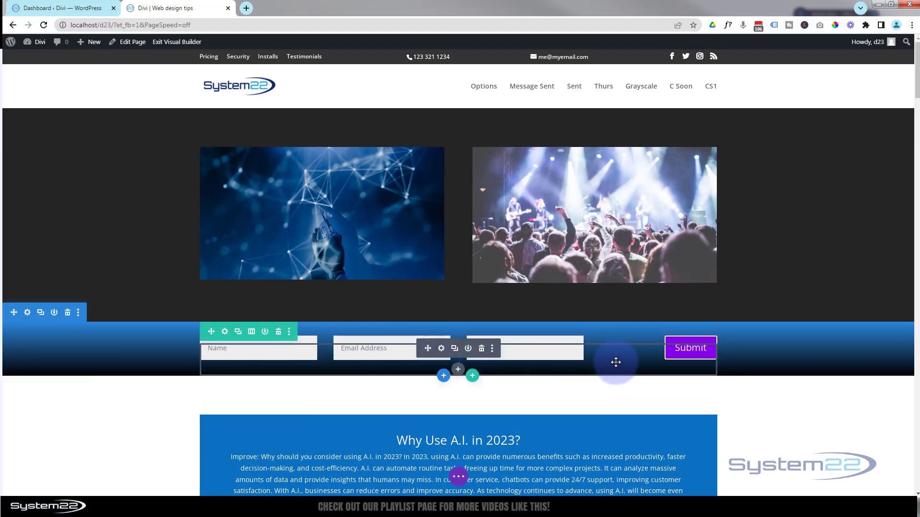
Preview the page in tablet view, set the form row's tablet top padding to 25px, and save the row settings.
{"action": "left_click", "coordinate": [460, 478]}
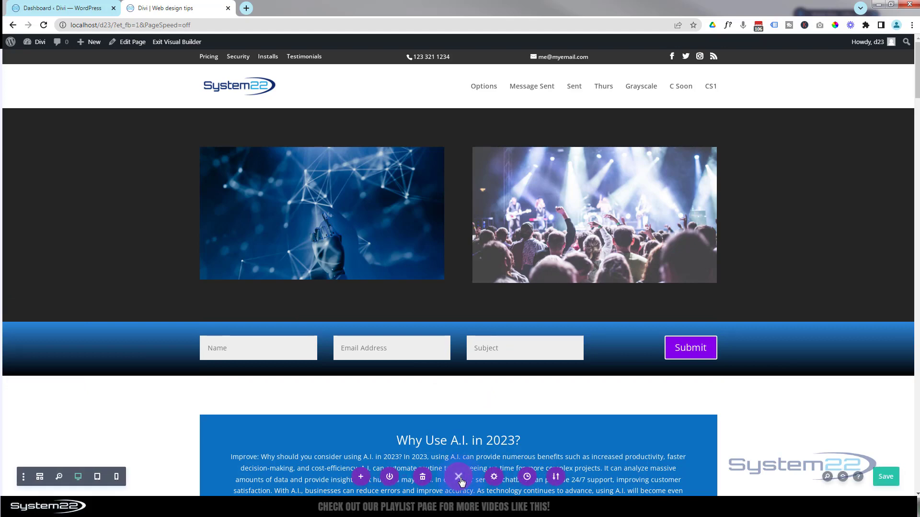
{"action": "left_click", "coordinate": [98, 476]}
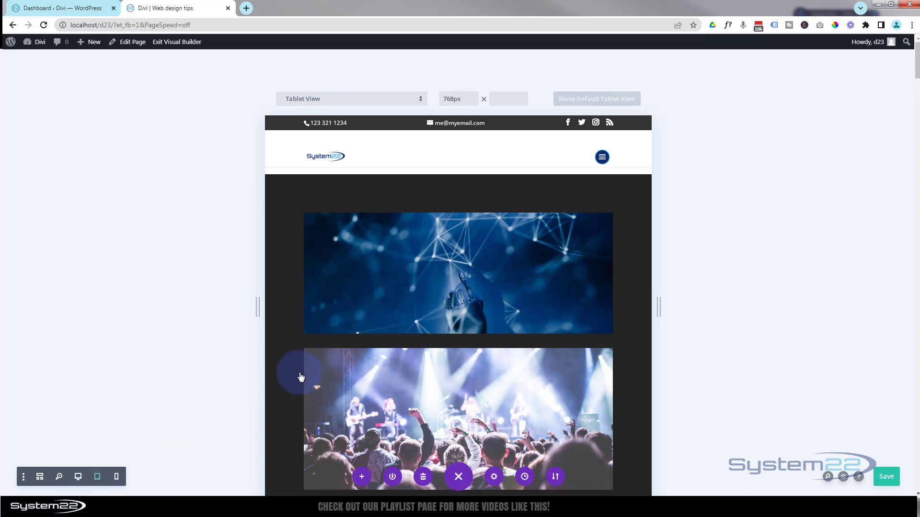
{"action": "scroll", "coordinate": [343, 310], "scroll_direction": "down", "scroll_amount": 6}
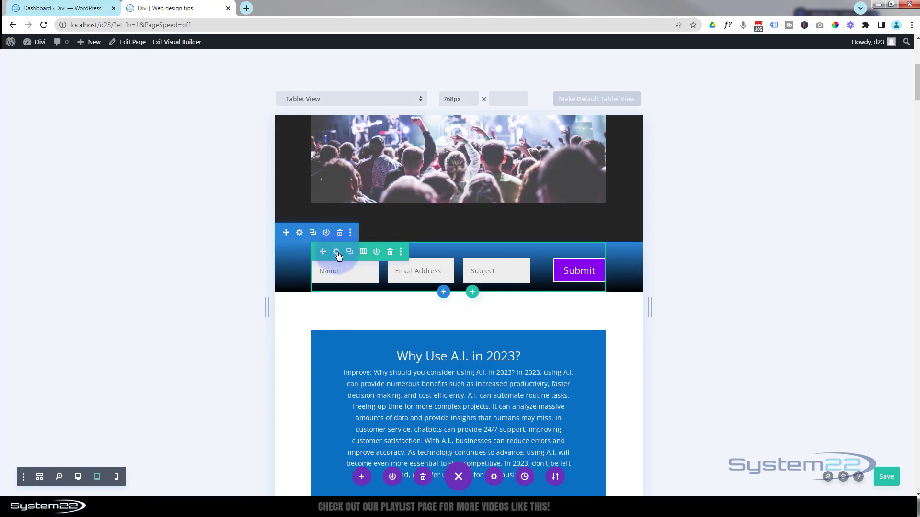
{"action": "left_click", "coordinate": [337, 253]}
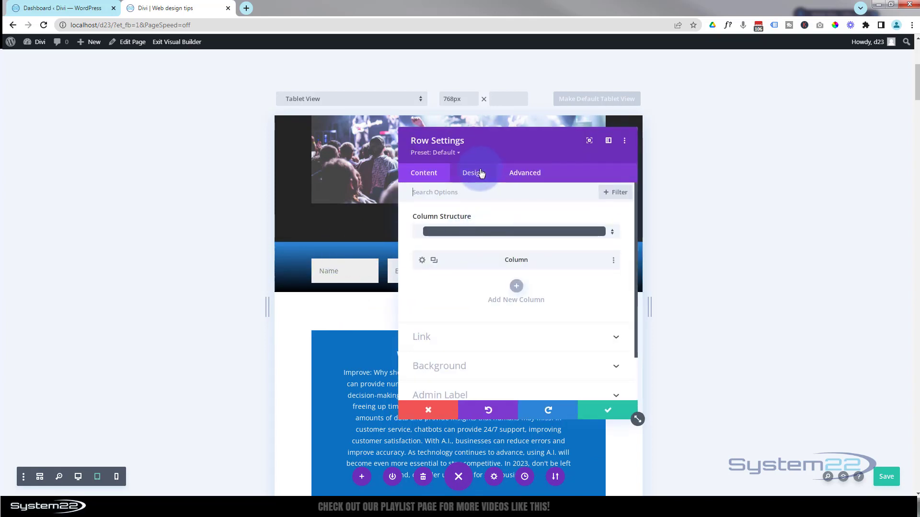
{"action": "left_click", "coordinate": [480, 173]}
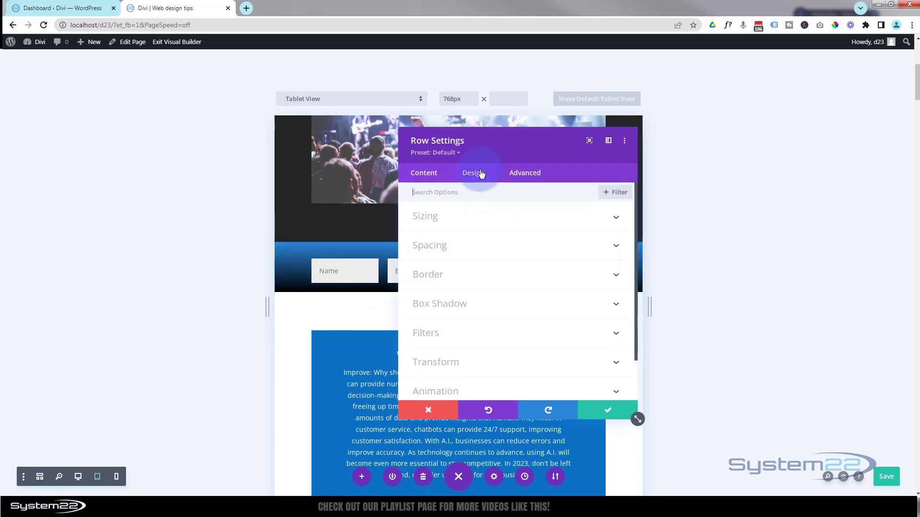
{"action": "left_click", "coordinate": [542, 248]}
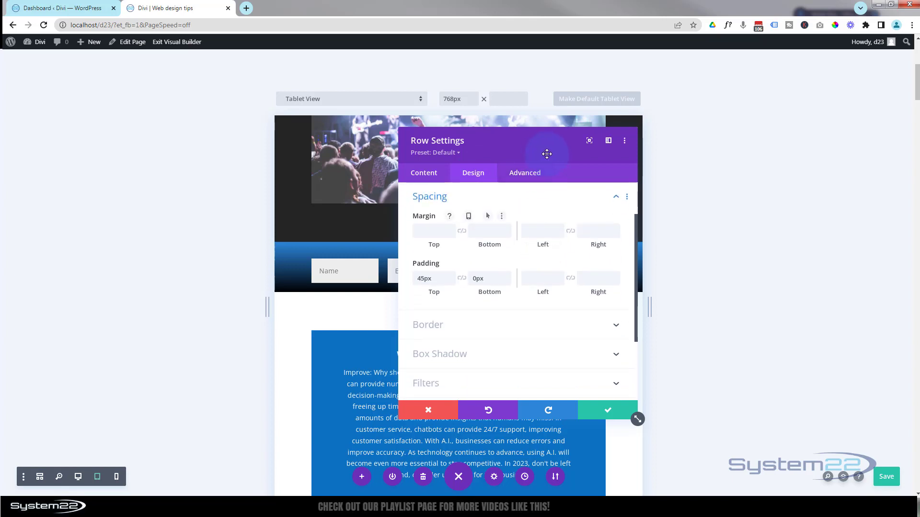
{"action": "left_click_drag", "start_coordinate": [547, 153], "coordinate": [656, 156]}
{"action": "left_click", "coordinate": [538, 281]}
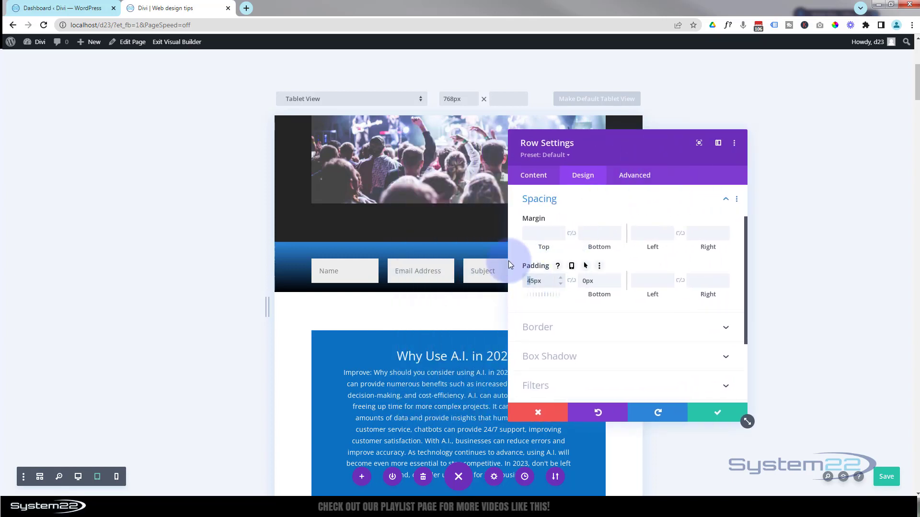
{"action": "left_click", "coordinate": [571, 266]}
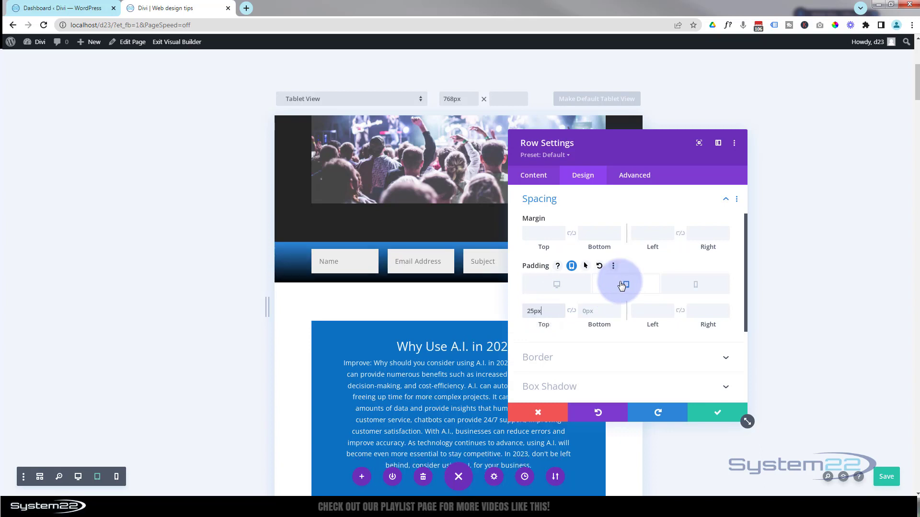
{"action": "left_click_drag", "start_coordinate": [627, 154], "coordinate": [690, 127]}
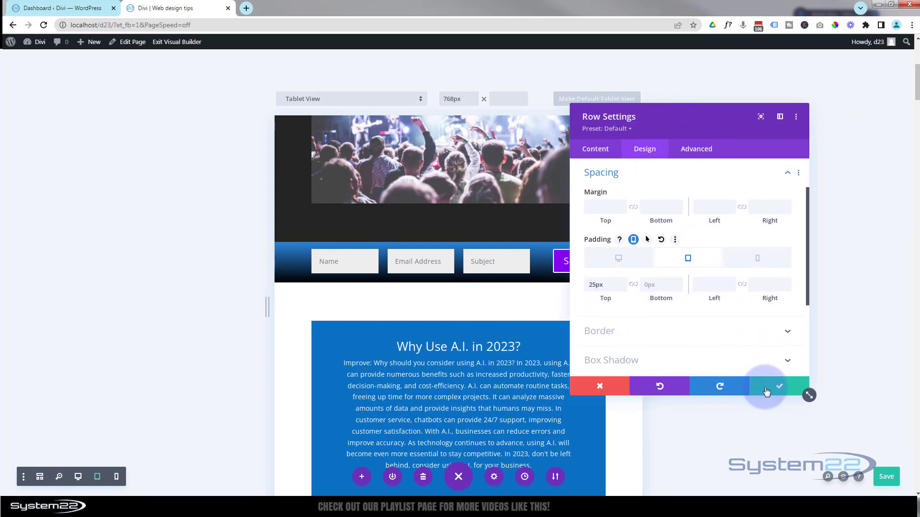
{"action": "left_click", "coordinate": [766, 392]}
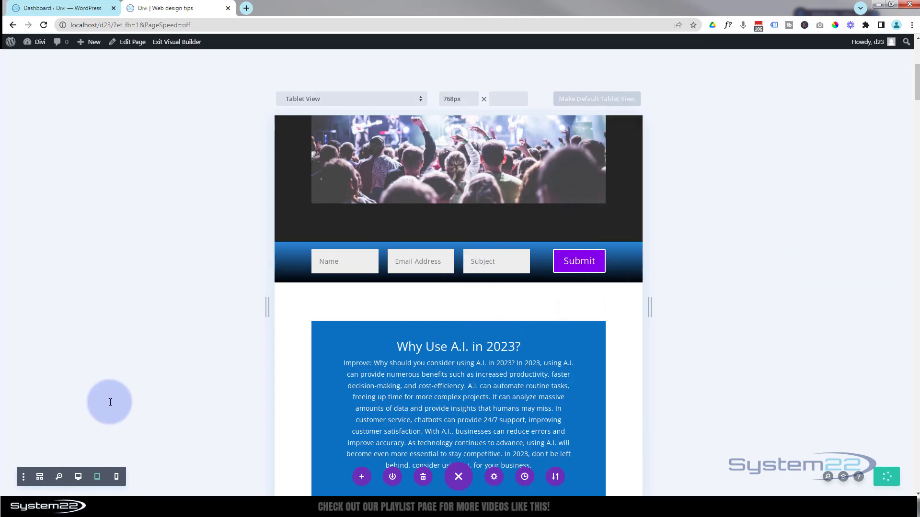
Check the contact form's layout in phone view and return to desktop view.
{"action": "left_click", "coordinate": [116, 476]}
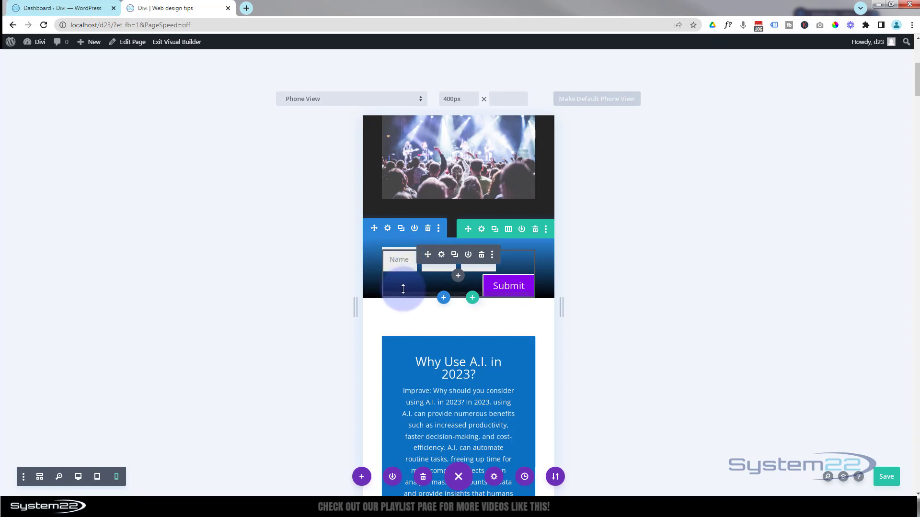
{"action": "left_click", "coordinate": [79, 477]}
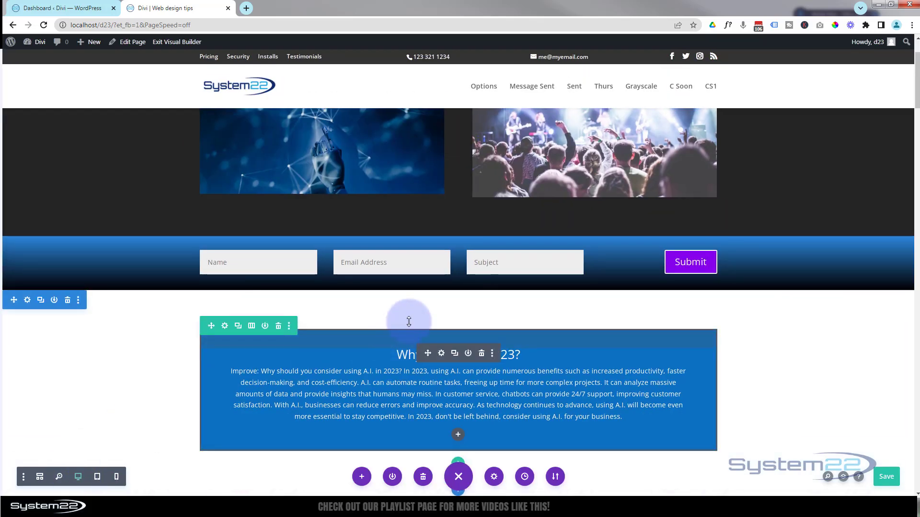
Add a Code module below the "Why Use A.I. in 2023?" text and start editing its code.
{"action": "scroll", "coordinate": [433, 371], "scroll_direction": "down", "scroll_amount": 1}
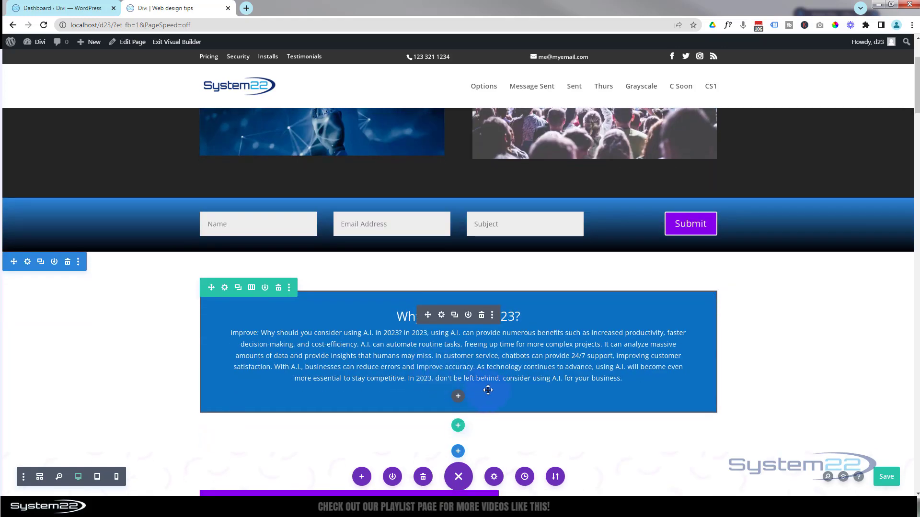
{"action": "left_click", "coordinate": [458, 397]}
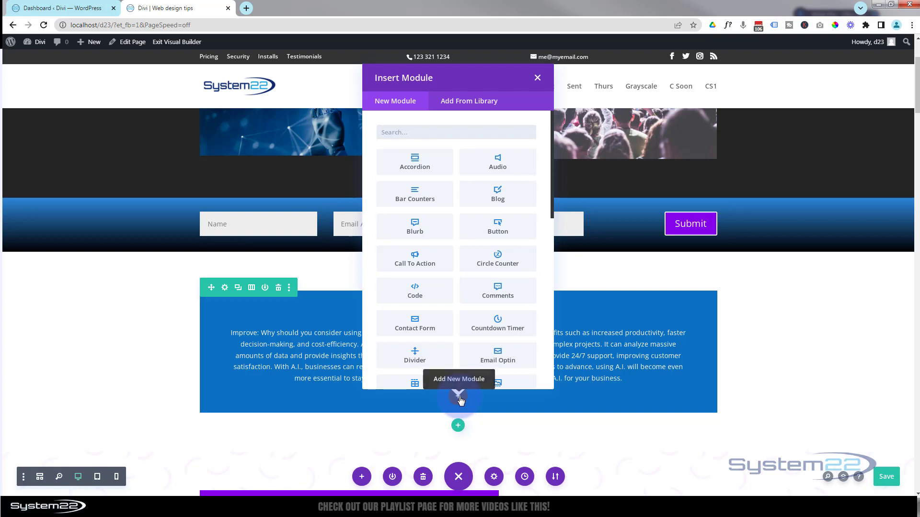
{"action": "left_click", "coordinate": [414, 297]}
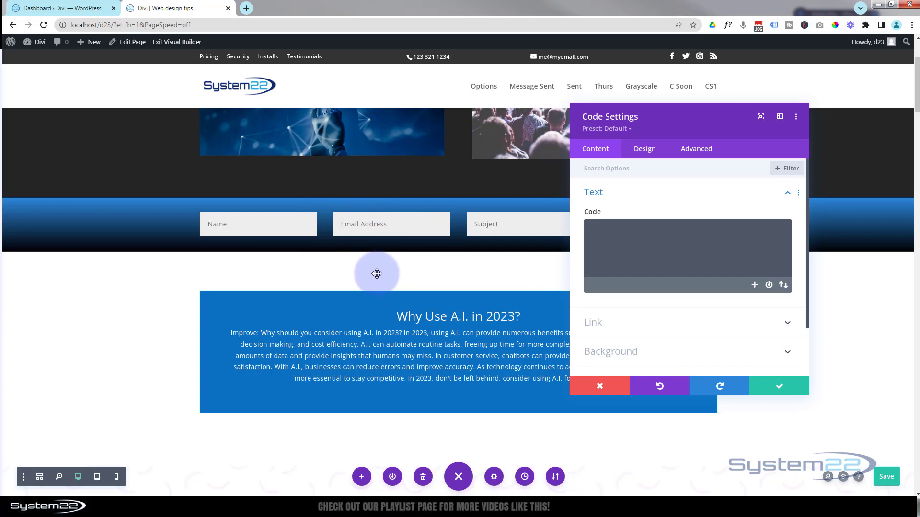
{"action": "left_click", "coordinate": [611, 242]}
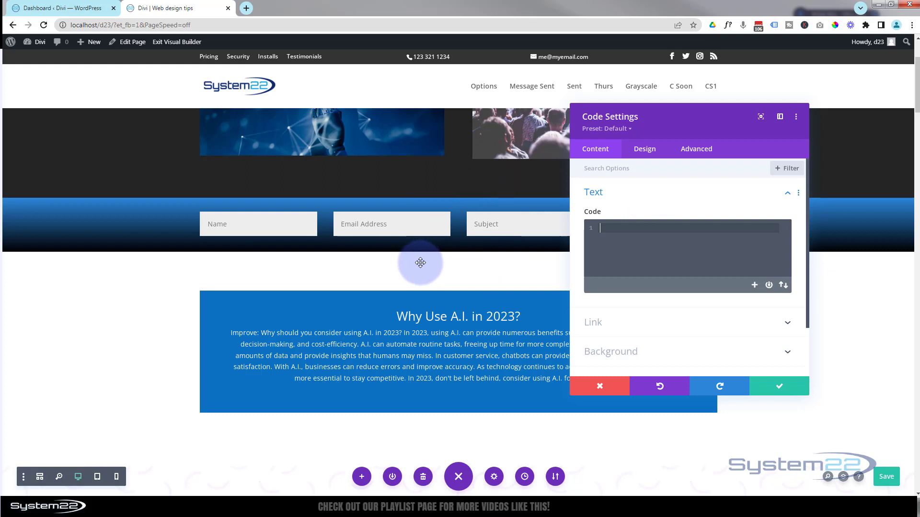
Look at the Custom CSS box in the dashboard's Divi Theme Options and return to the page being built.
{"action": "left_click", "coordinate": [41, 6]}
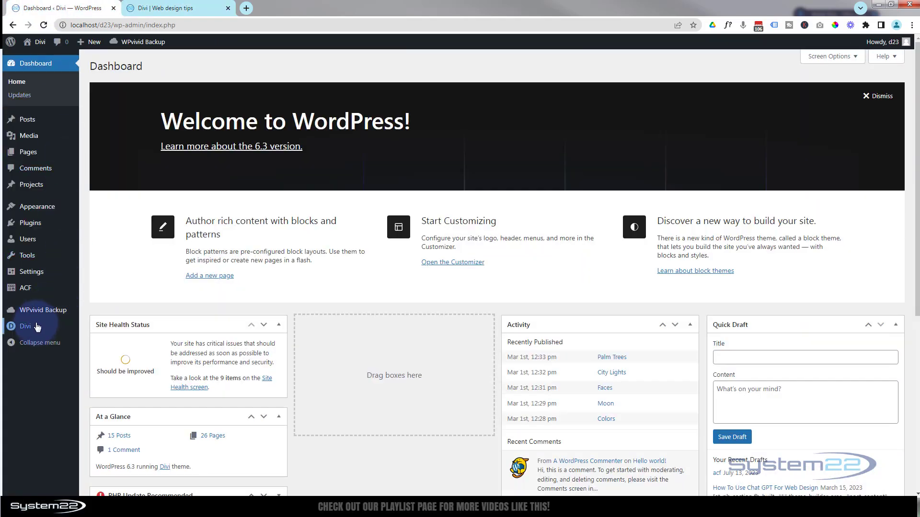
{"action": "mouse_move", "coordinate": [48, 327]}
{"action": "left_click", "coordinate": [115, 332]}
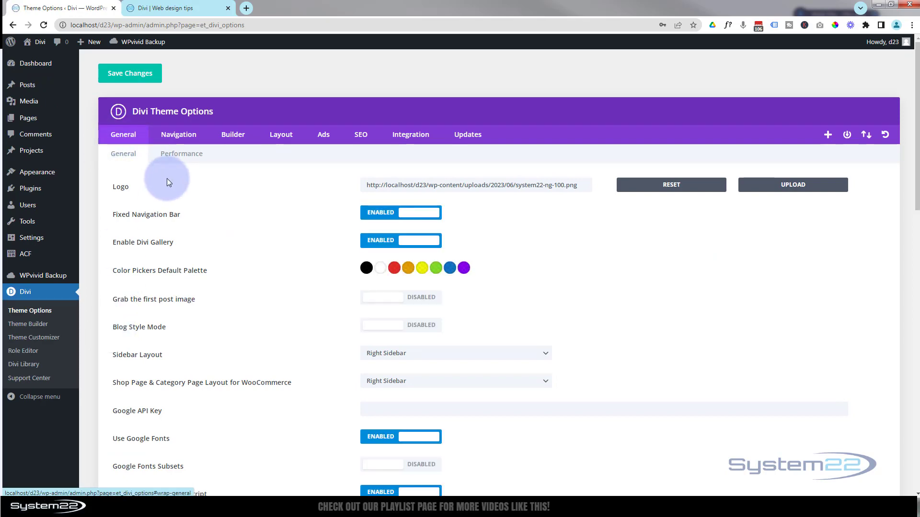
{"action": "scroll", "coordinate": [167, 179], "scroll_direction": "down", "scroll_amount": 14}
{"action": "scroll", "coordinate": [169, 180], "scroll_direction": "down", "scroll_amount": 3}
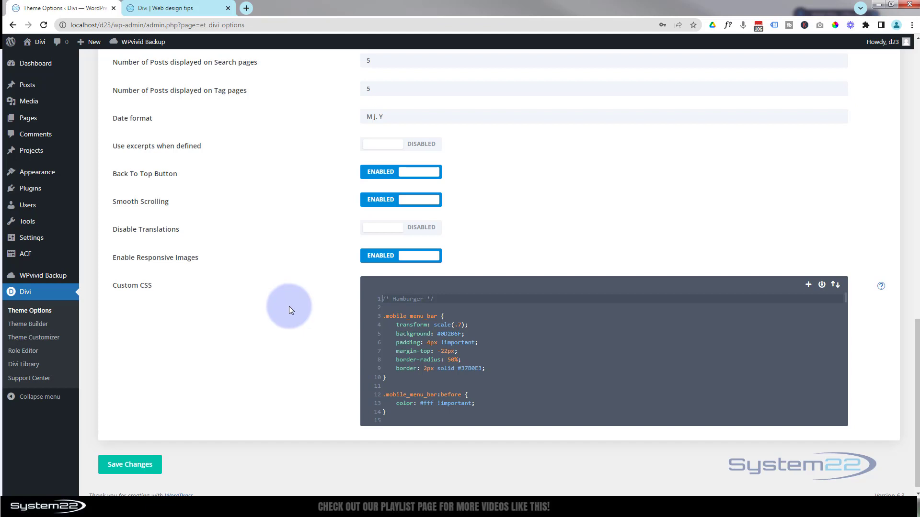
{"action": "left_click", "coordinate": [171, 9]}
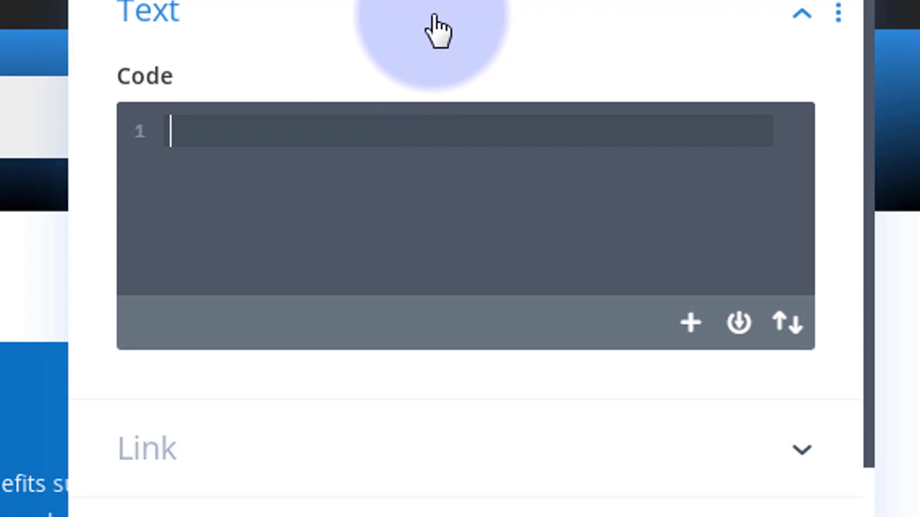
Enter opening and closing <style> tags in the Code module with an empty line between them.
{"action": "type", "text": "<sty"}
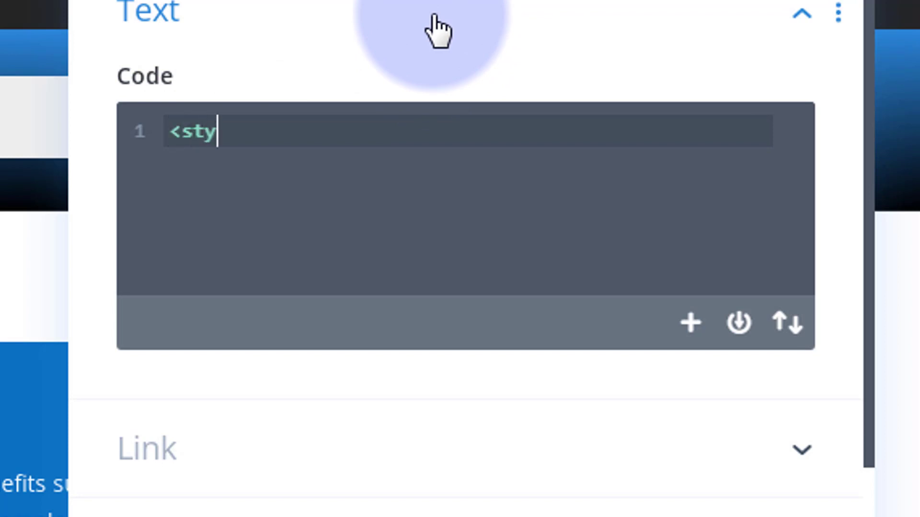
{"action": "type", "text": "le></style>"}
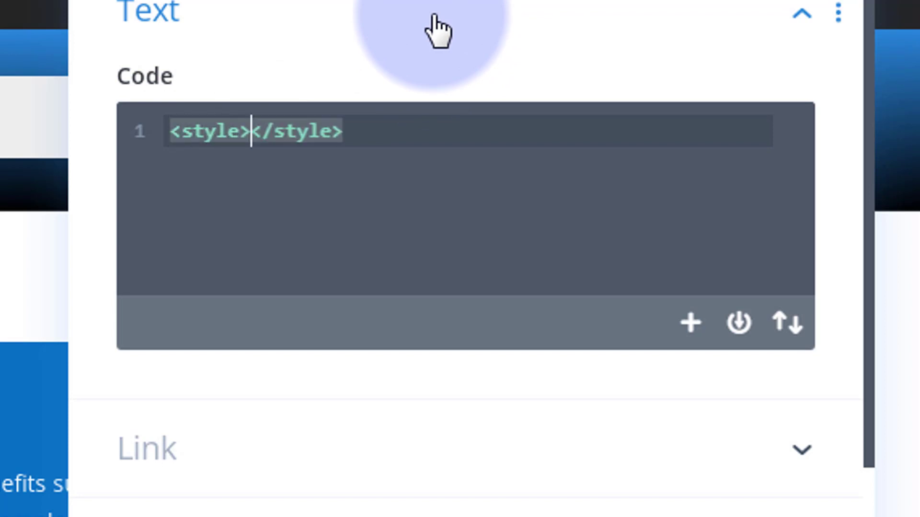
{"action": "key", "text": "Return"}
{"action": "key", "text": "Return"}
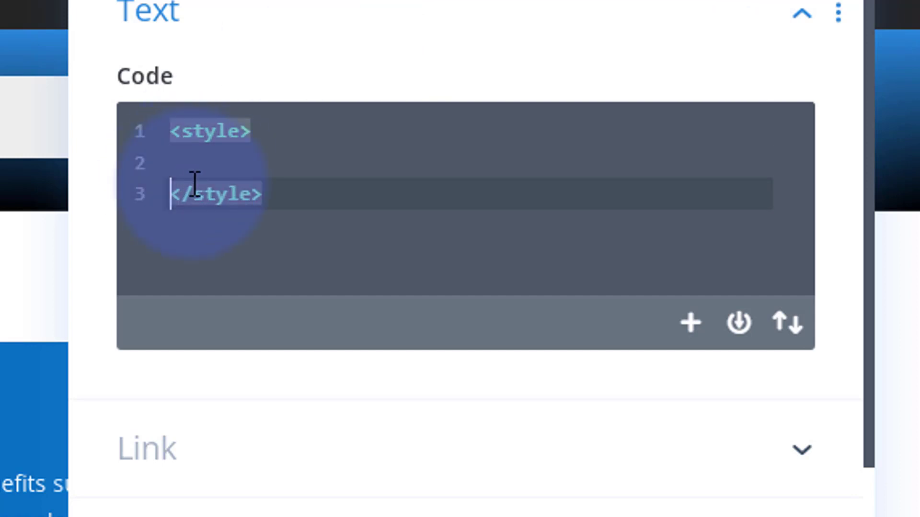
{"action": "left_click", "coordinate": [170, 158]}
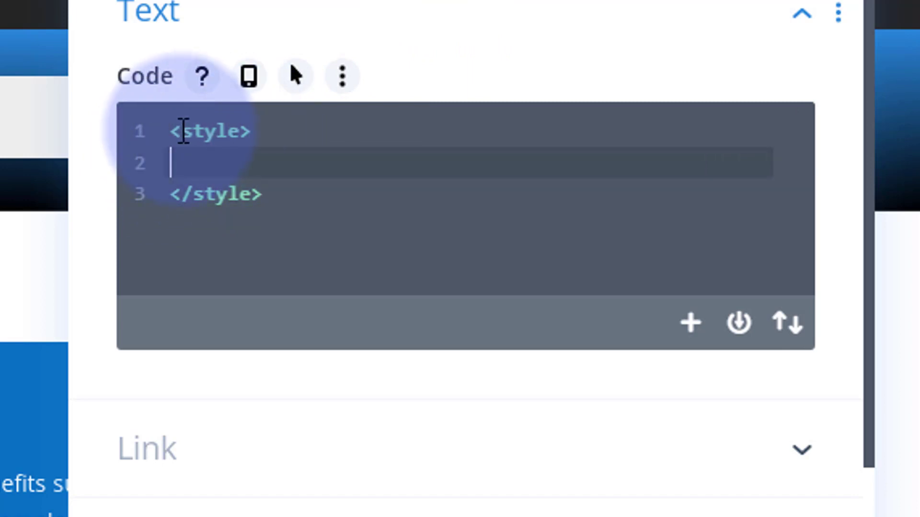
{"action": "left_click_drag", "start_coordinate": [169, 129], "coordinate": [267, 129]}
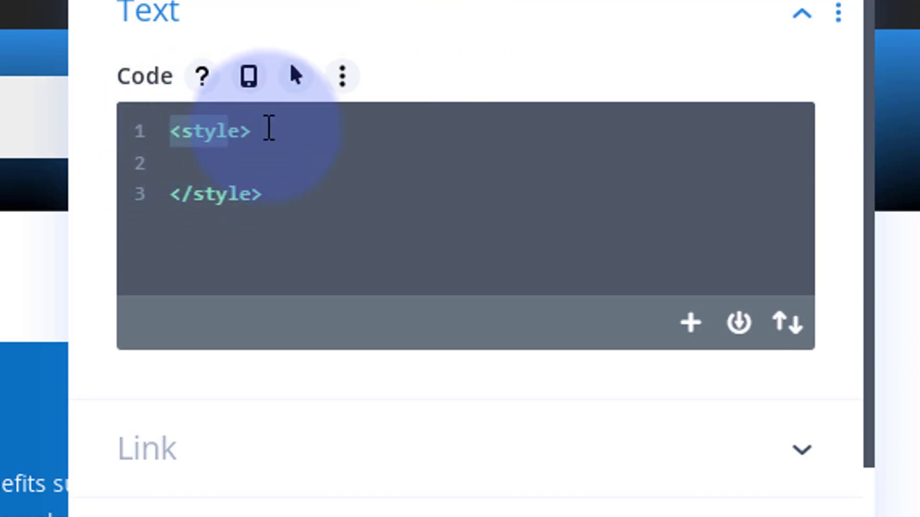
{"action": "left_click", "coordinate": [178, 161]}
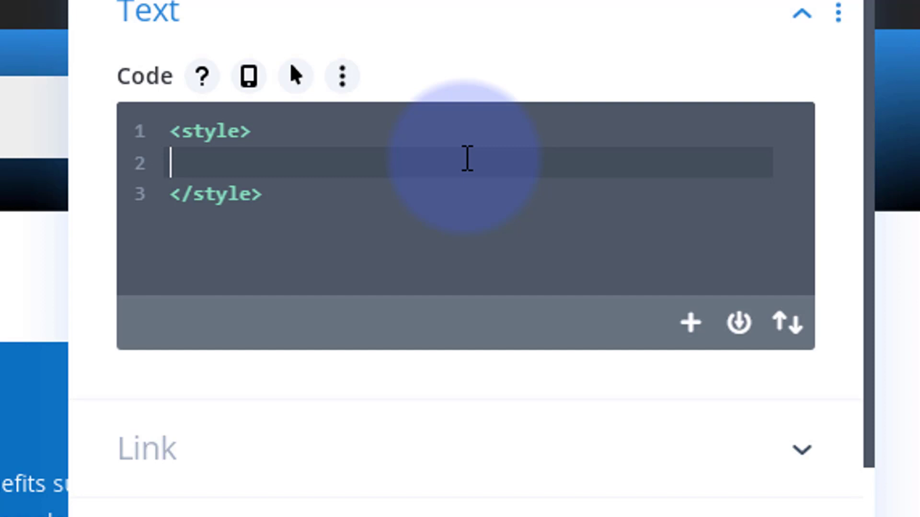
{"action": "type", "text": "@media ("}
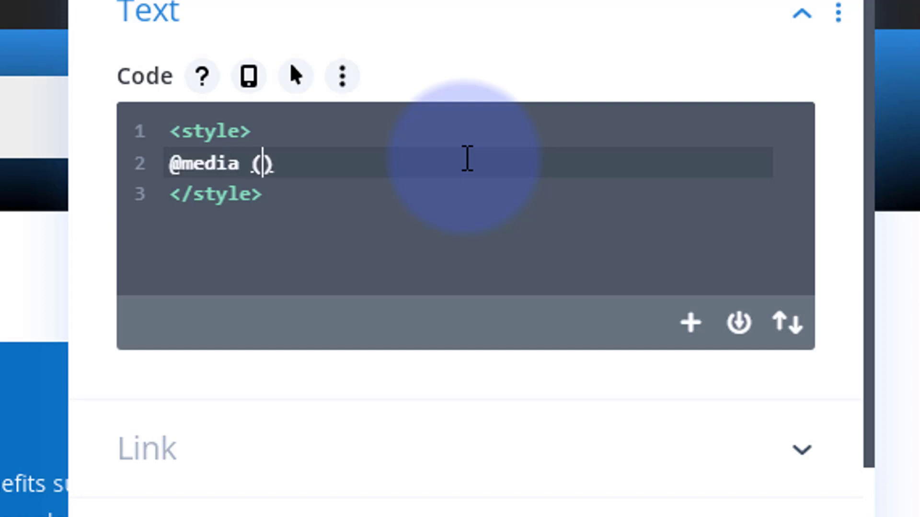
{"action": "type", "text": "max-w"}
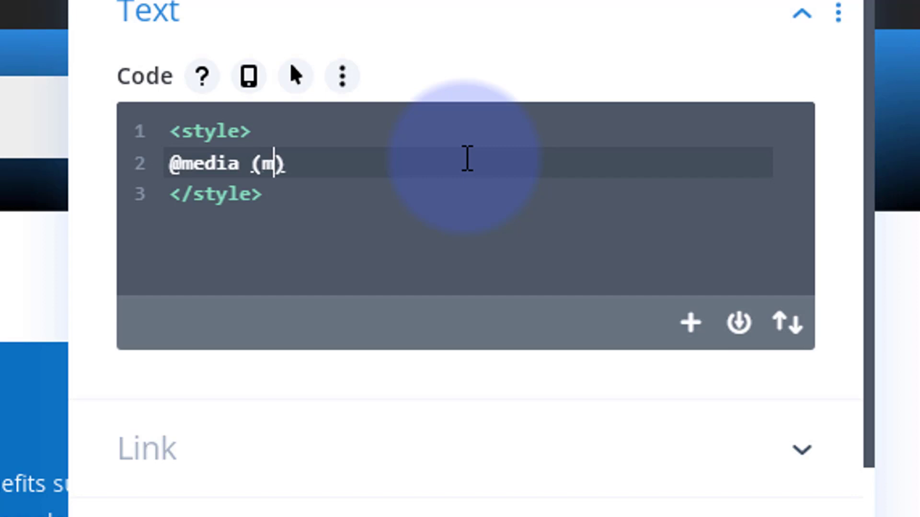
{"action": "type", "text": "idth:"}
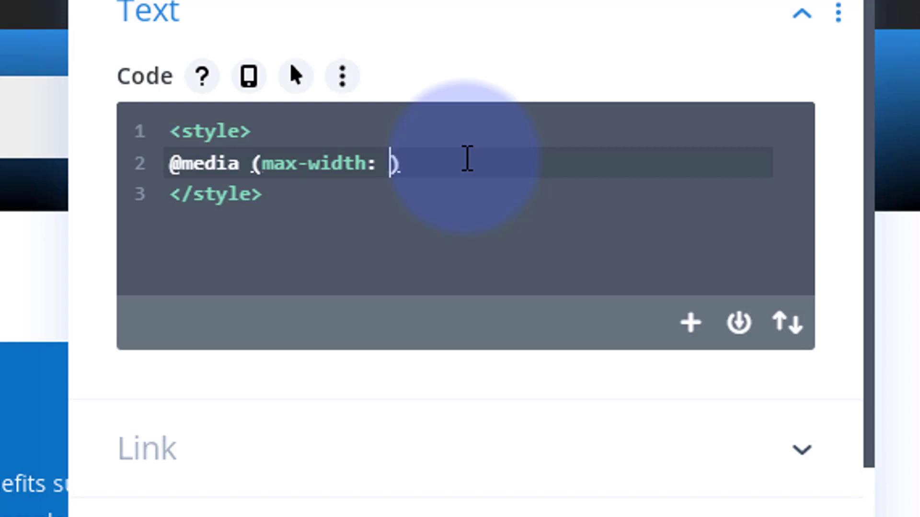
{"action": "type", "text": "767px"}
{"action": "left_click", "coordinate": [506, 173]}
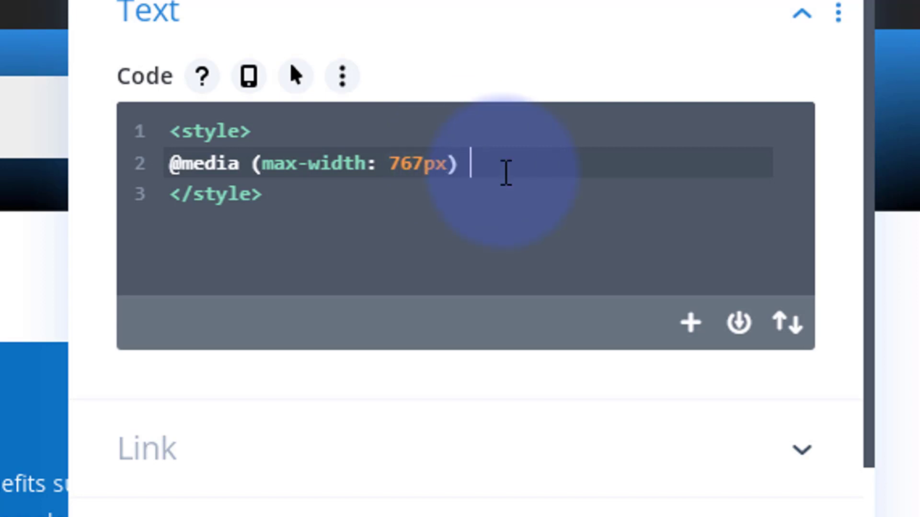
{"action": "type", "text": "{"}
{"action": "key", "text": "Return"}
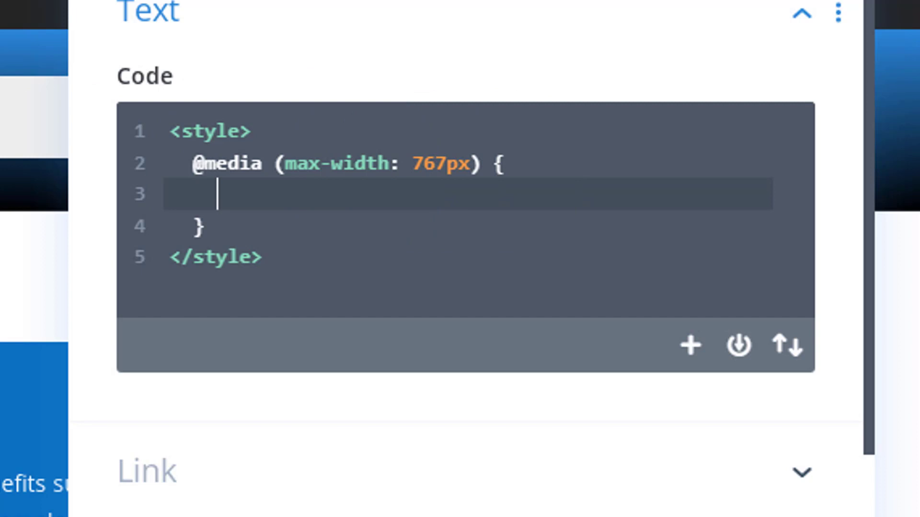
Start a p.et_pb_contact_feild rule with its own braces inside the 767px media query.
{"action": "type", "text": "p.et"}
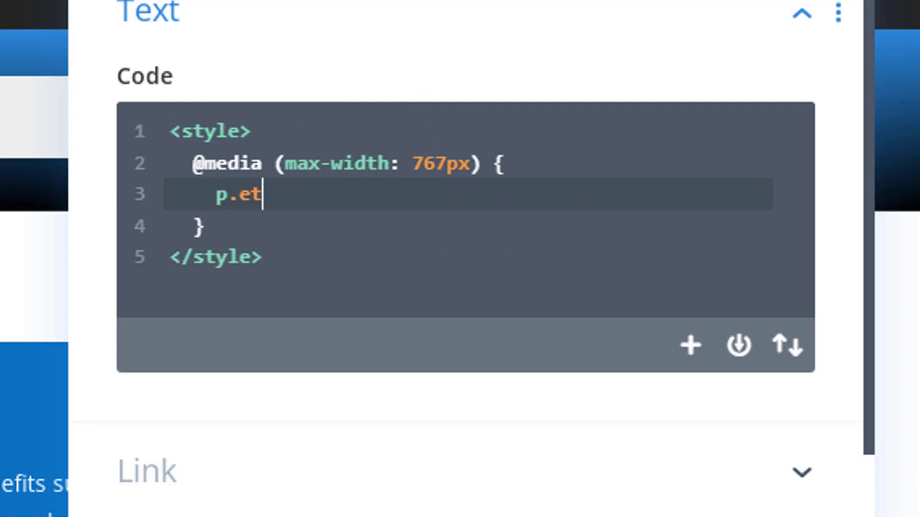
{"action": "type", "text": "_pb_"}
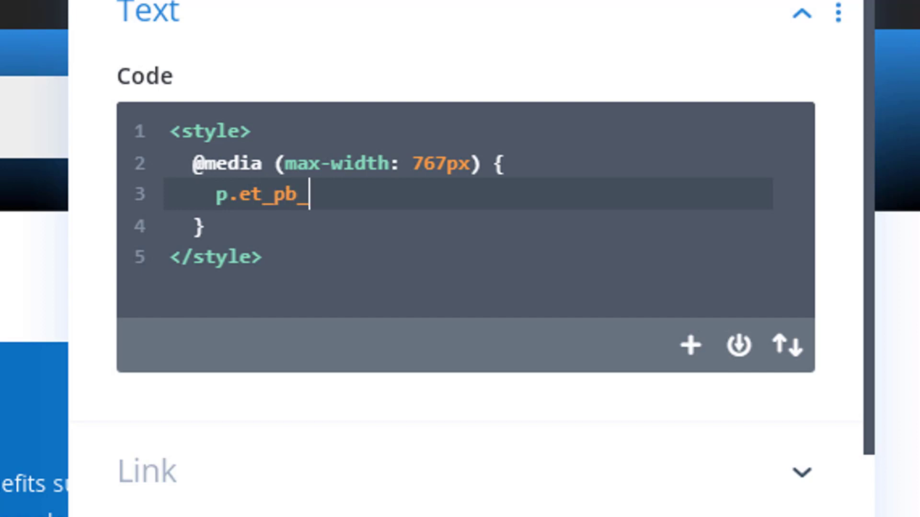
{"action": "type", "text": "conta"}
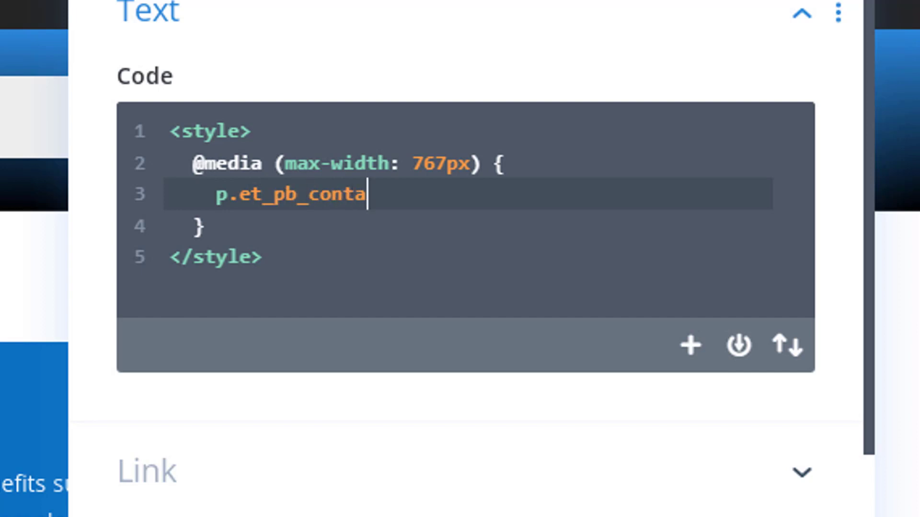
{"action": "type", "text": "ct_fei"}
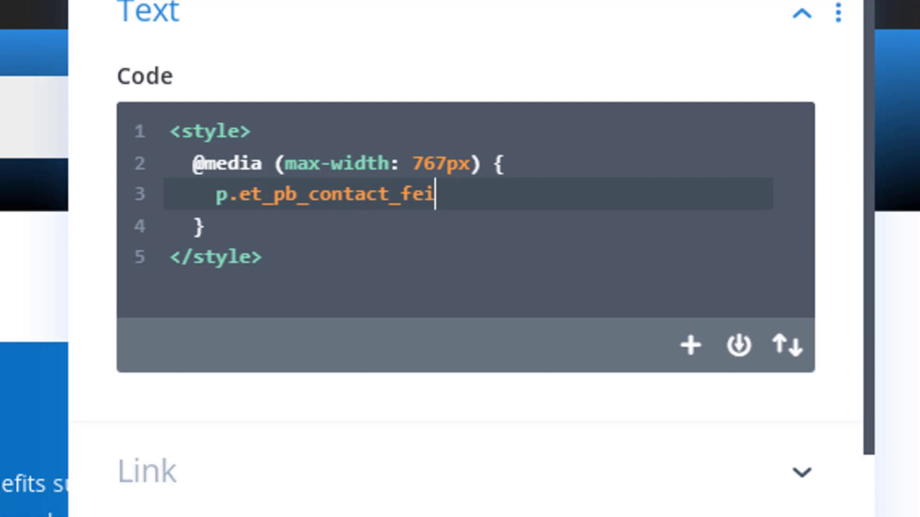
{"action": "type", "text": "ld"}
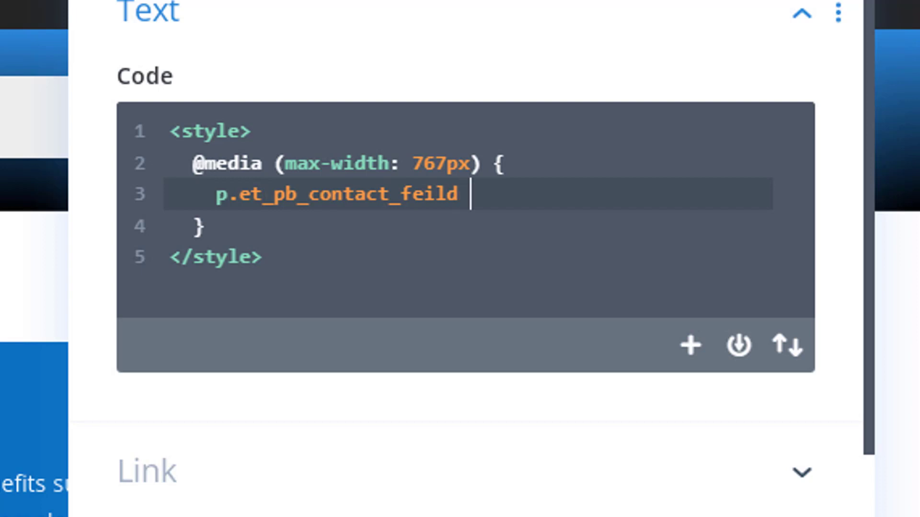
{"action": "type", "text": " {"}
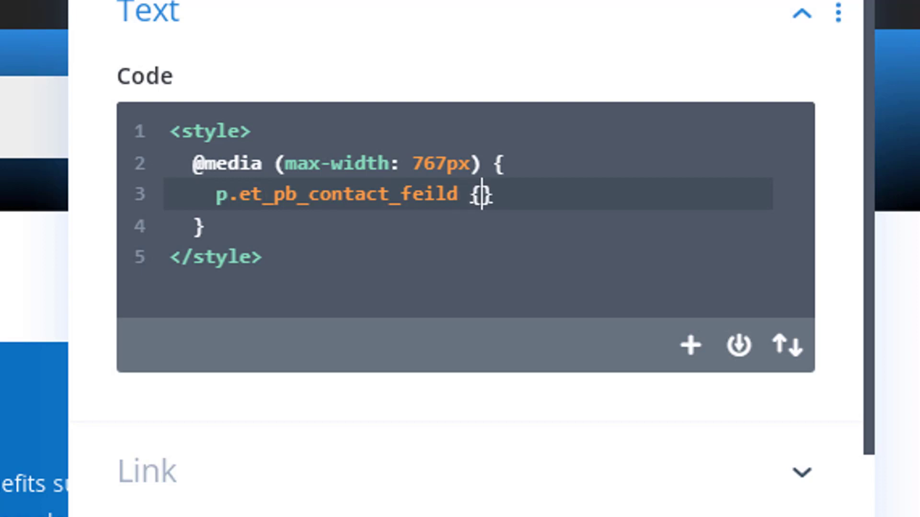
{"action": "key", "text": "Return"}
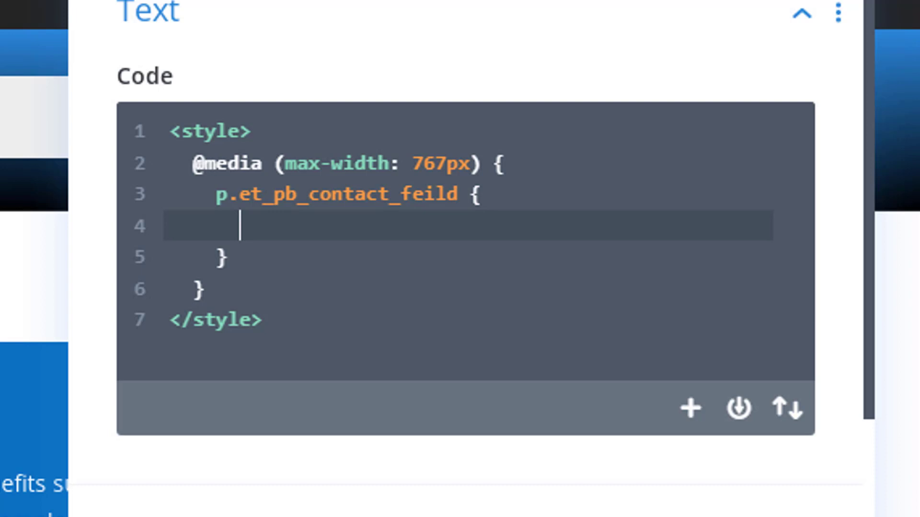
Give the contact field rule max-width:100% !important; and save the Code module.
{"action": "type", "text": "max"}
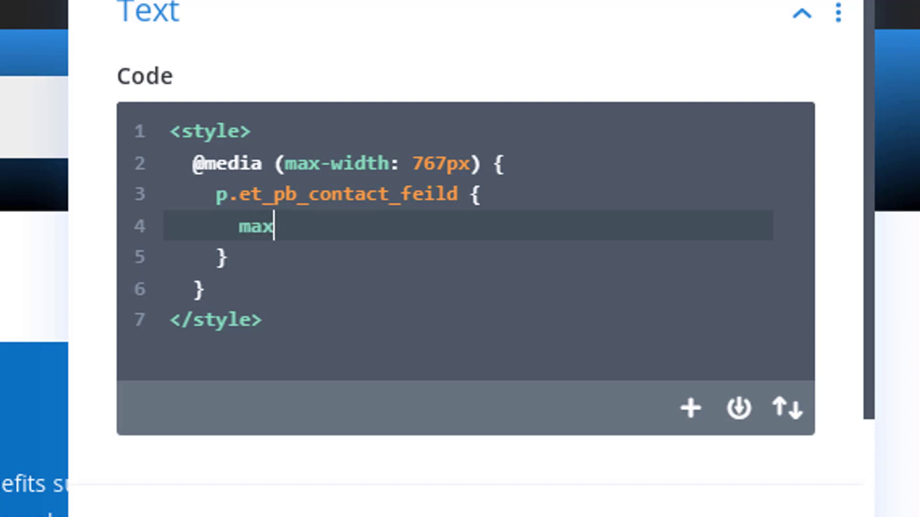
{"action": "type", "text": "-width:100"}
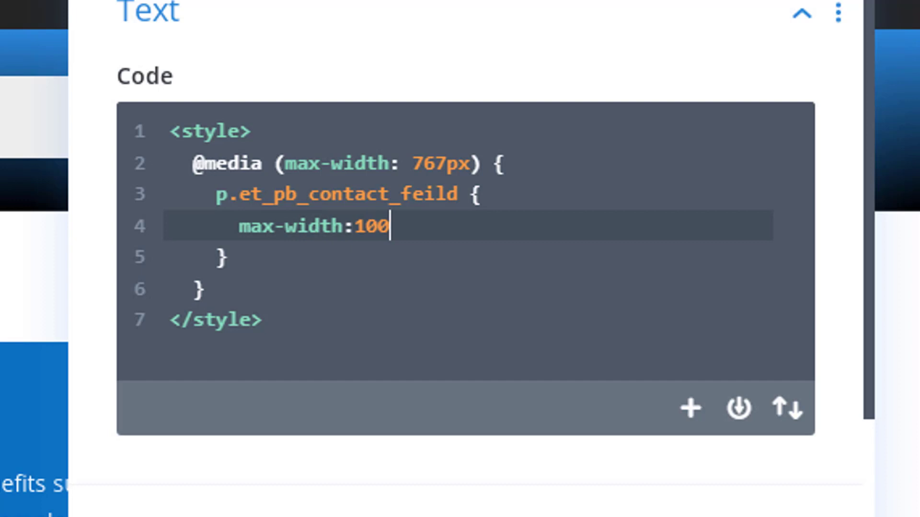
{"action": "type", "text": "% !important"}
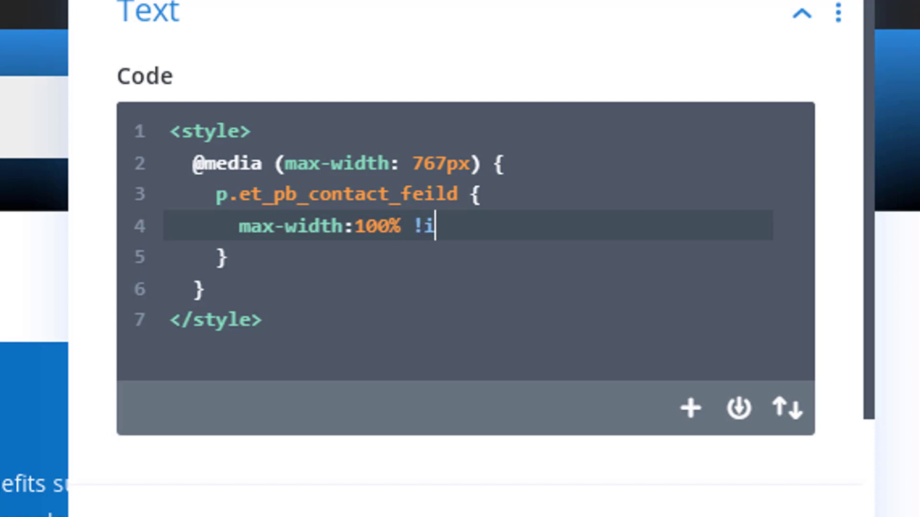
{"action": "type", "text": ";"}
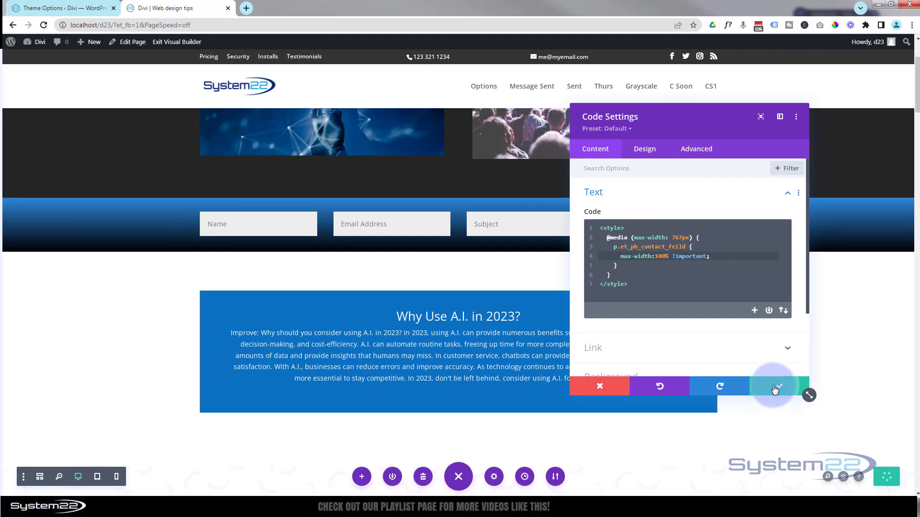
{"action": "left_click", "coordinate": [774, 389]}
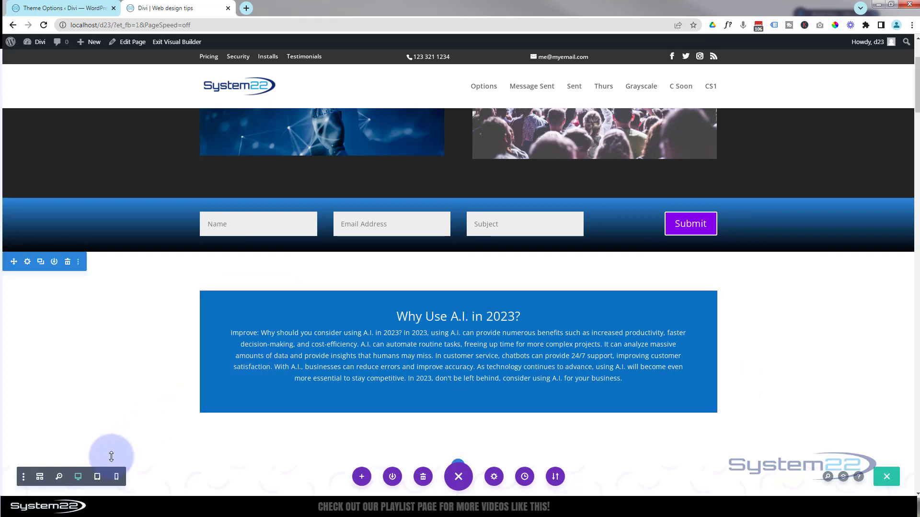
Check how the contact form fields stack in phone view.
{"action": "left_click", "coordinate": [116, 478]}
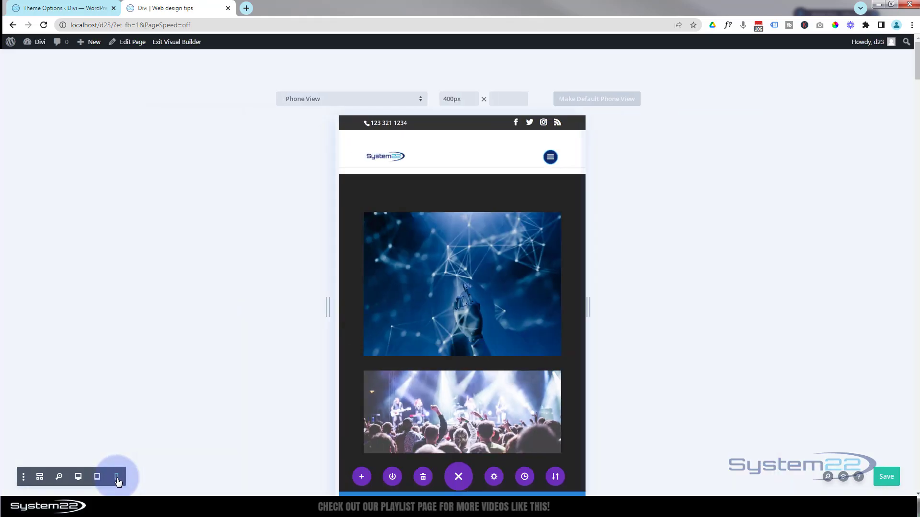
{"action": "scroll", "coordinate": [412, 334], "scroll_direction": "down", "scroll_amount": 3}
{"action": "scroll", "coordinate": [413, 334], "scroll_direction": "down", "scroll_amount": 4}
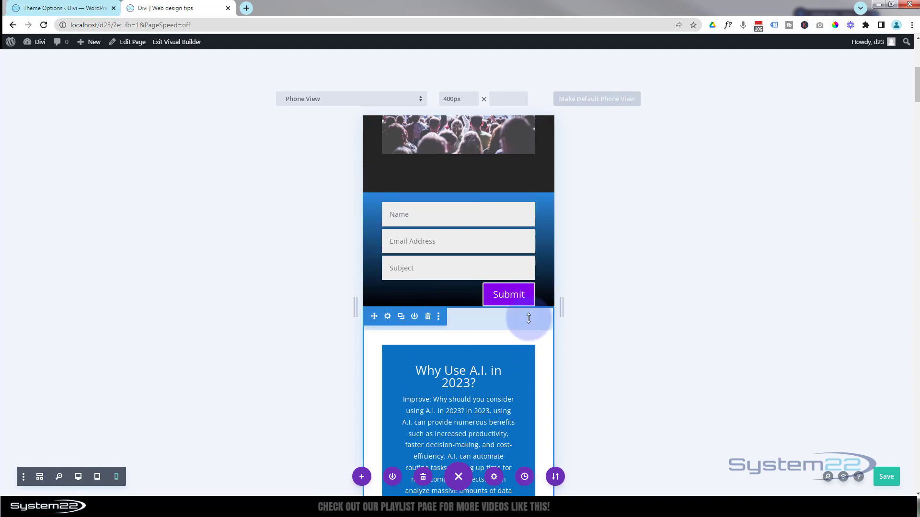
Set the contact form button's top margin to 5px in the phone view design settings.
{"action": "left_click", "coordinate": [441, 230]}
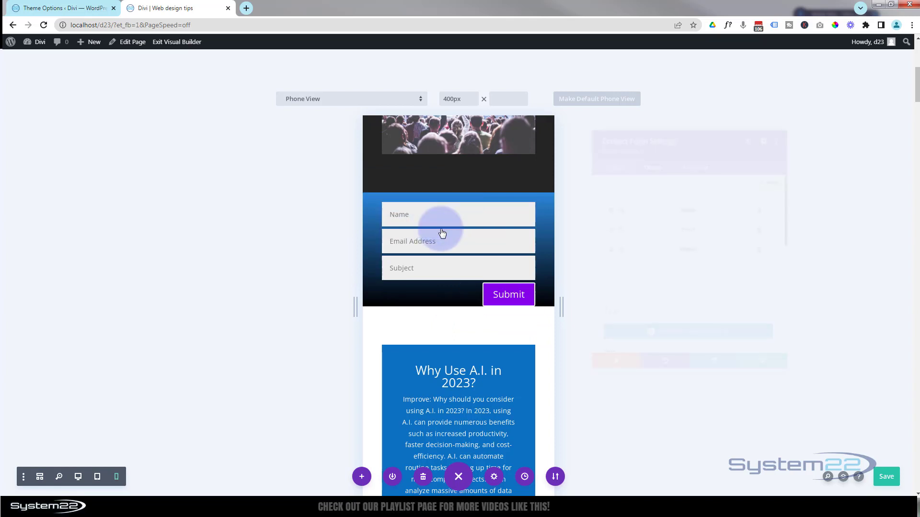
{"action": "left_click", "coordinate": [644, 149]}
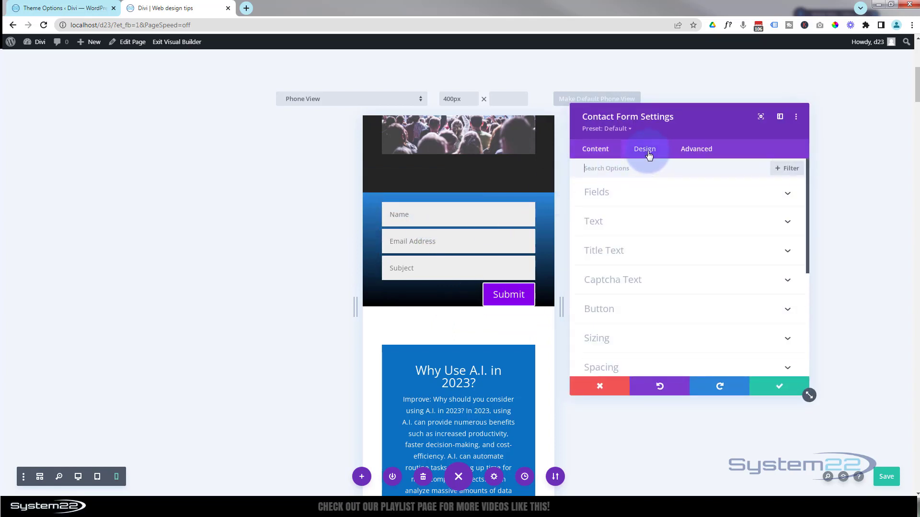
{"action": "left_click", "coordinate": [654, 309]}
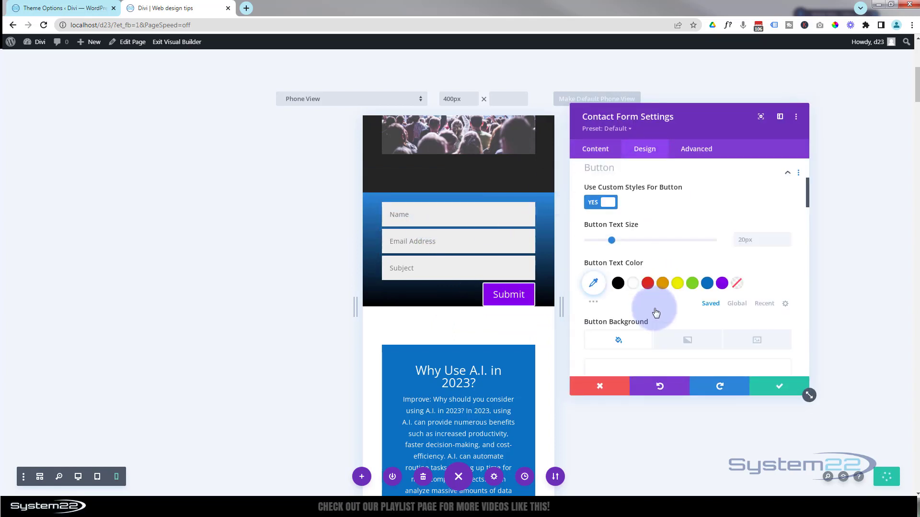
{"action": "scroll", "coordinate": [655, 303], "scroll_direction": "down", "scroll_amount": 10}
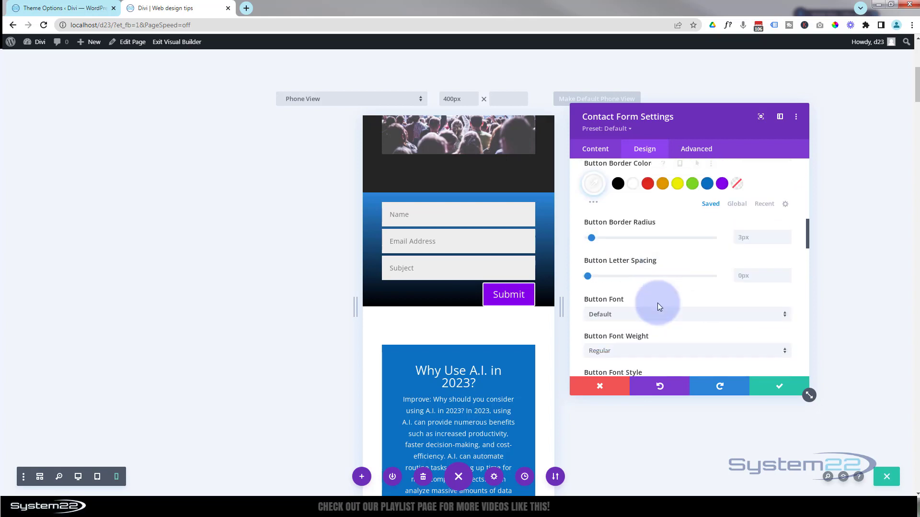
{"action": "scroll", "coordinate": [658, 304], "scroll_direction": "down", "scroll_amount": 15}
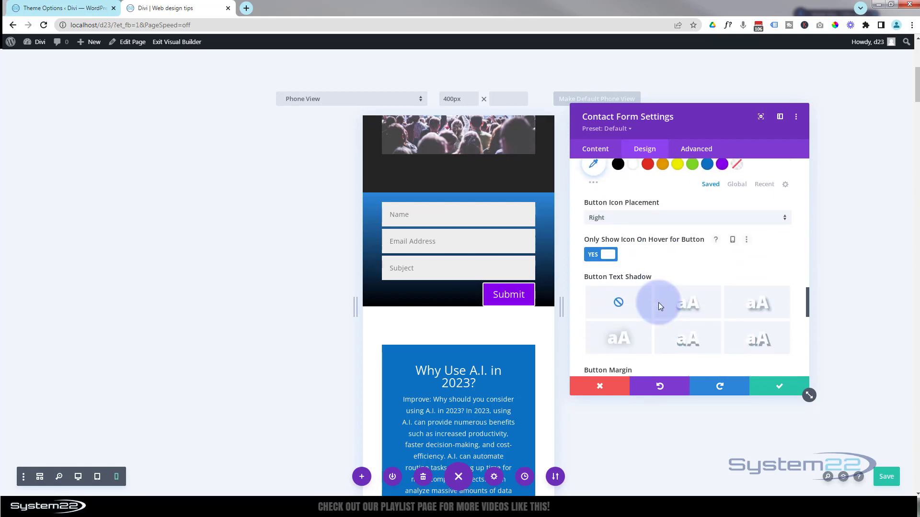
{"action": "scroll", "coordinate": [658, 303], "scroll_direction": "down", "scroll_amount": 4}
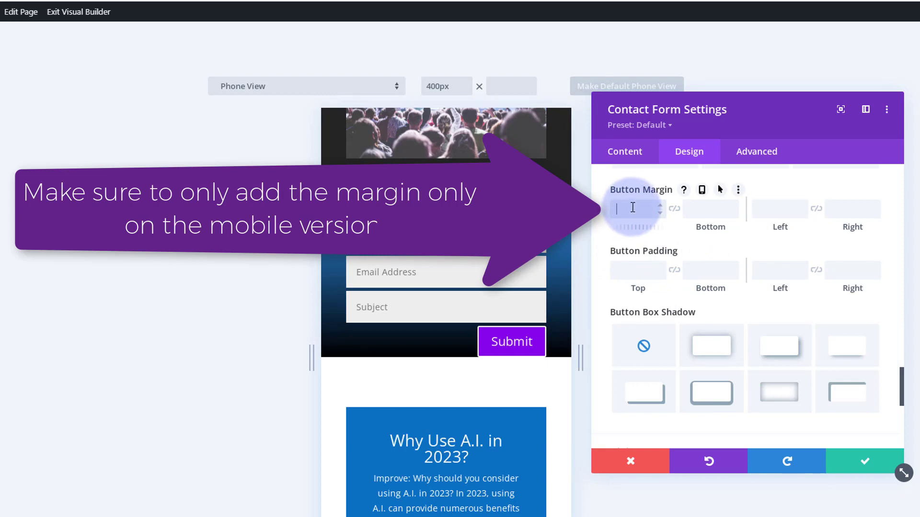
{"action": "type", "text": "5px"}
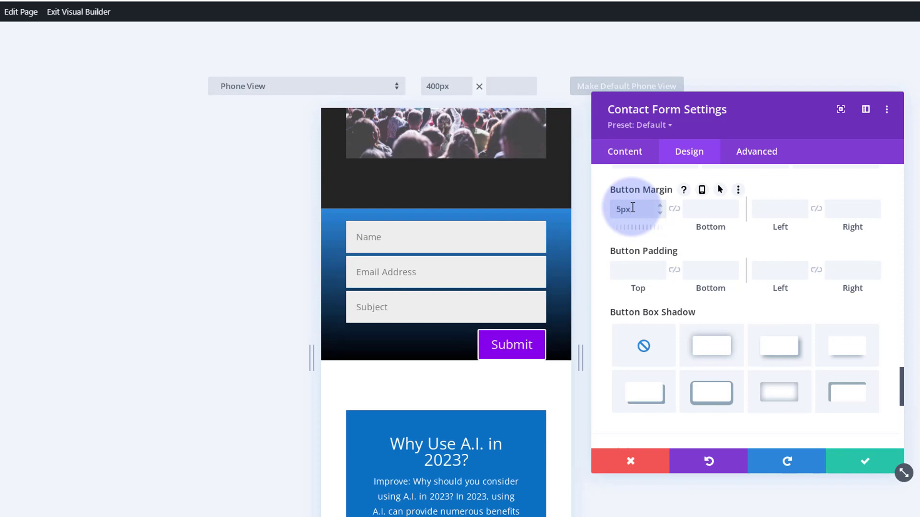
Set the button's bottom margin to 20px and save the contact form settings.
{"action": "left_click", "coordinate": [700, 210]}
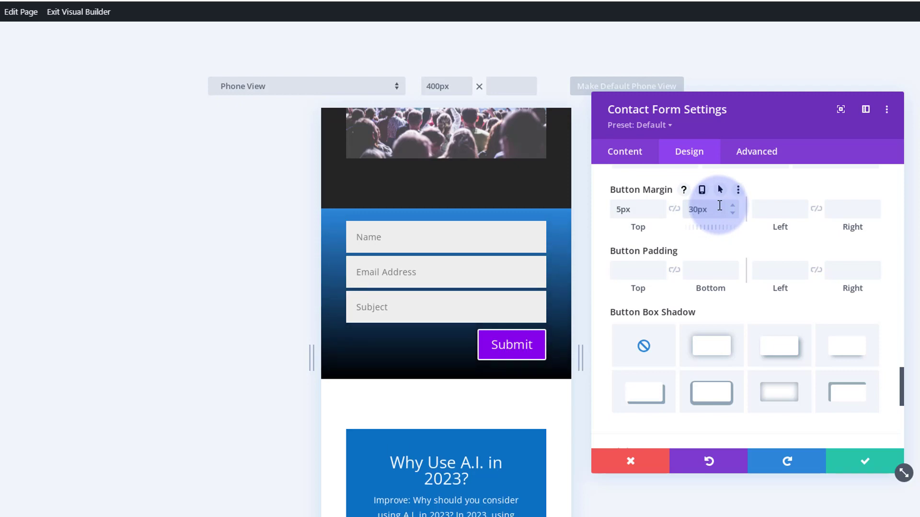
{"action": "left_click", "coordinate": [687, 210]}
{"action": "left_click_drag", "start_coordinate": [693, 210], "coordinate": [695, 212]}
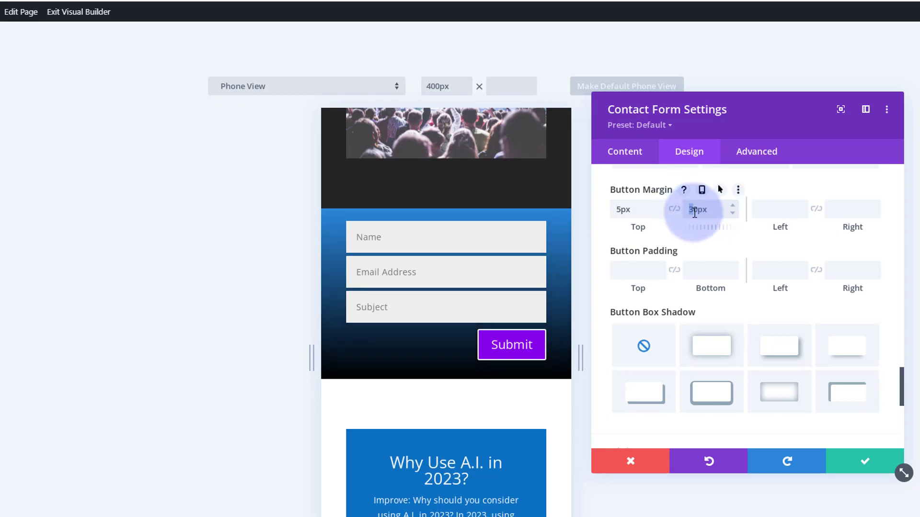
{"action": "type", "text": "2"}
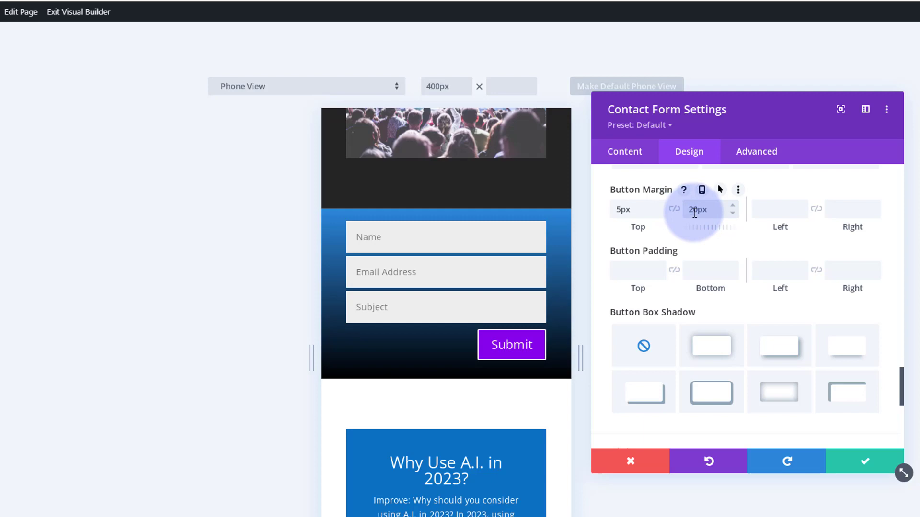
{"action": "left_click", "coordinate": [868, 462]}
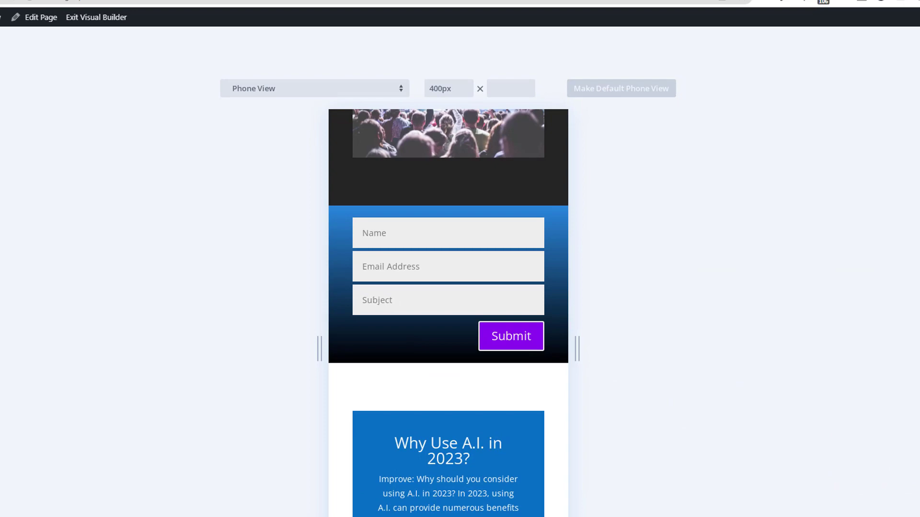
Check the contact form's layout in tablet view and return to desktop view.
{"action": "left_click", "coordinate": [97, 477]}
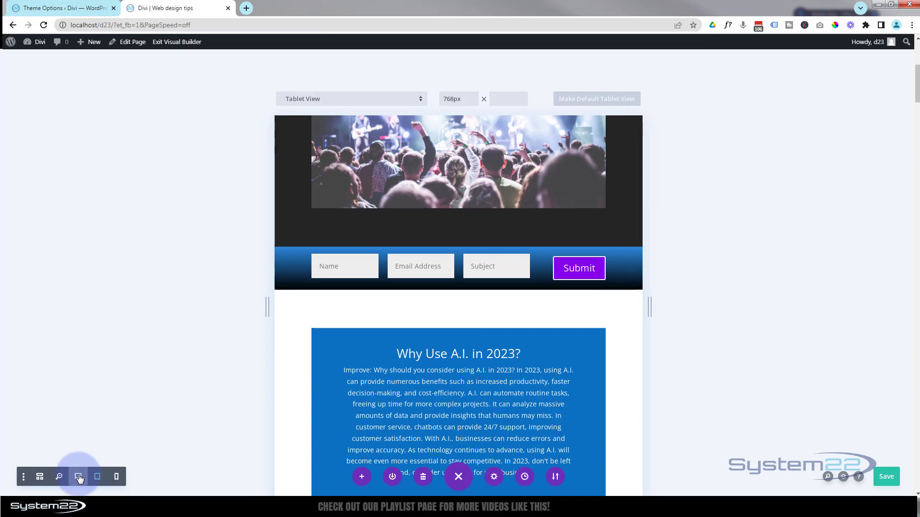
{"action": "left_click", "coordinate": [79, 477]}
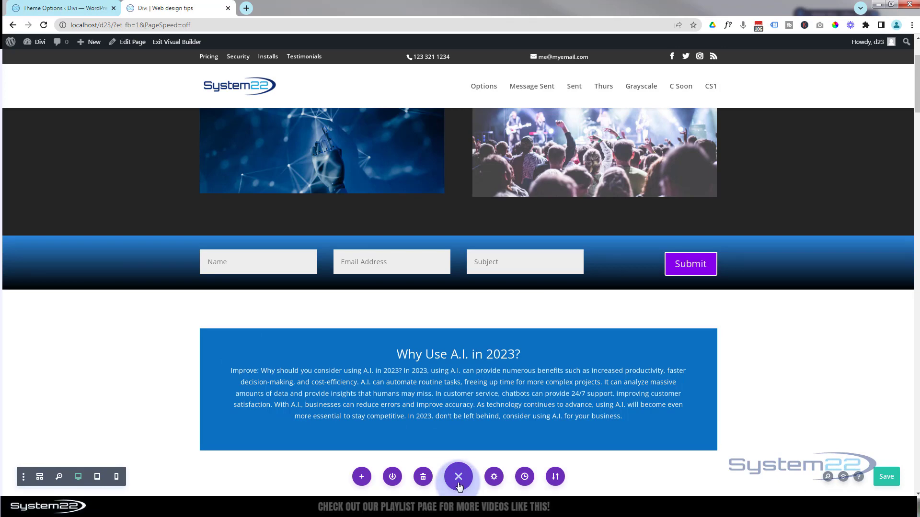
Save the page and exit the Visual Builder to view the contact form on the live page.
{"action": "left_click", "coordinate": [886, 477]}
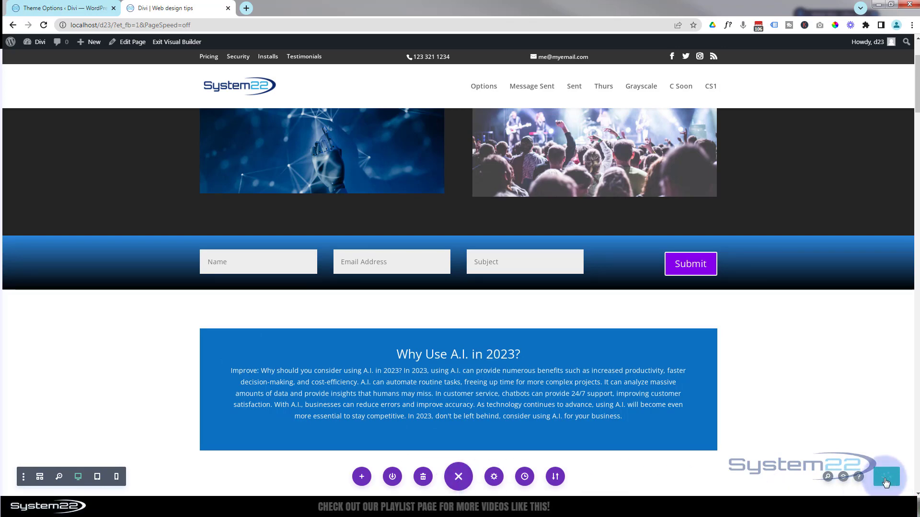
{"action": "left_click", "coordinate": [170, 42]}
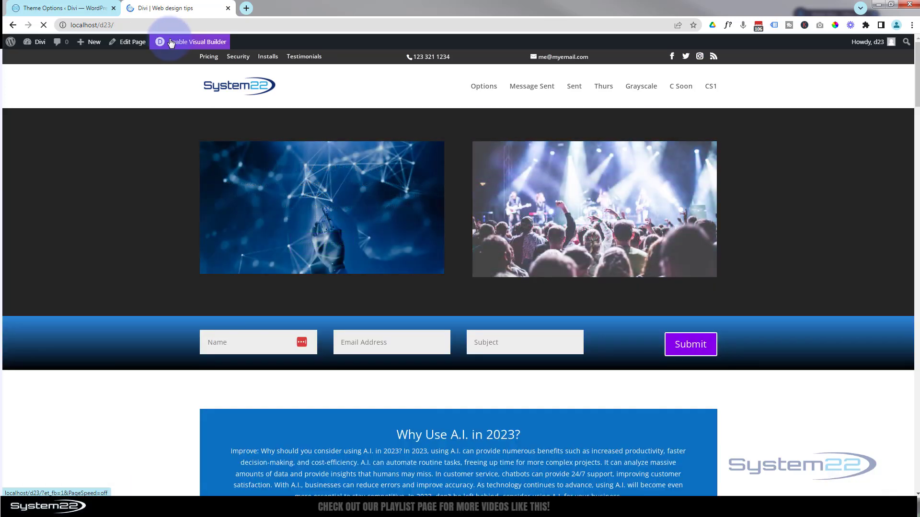
{"action": "left_click", "coordinate": [262, 347]}
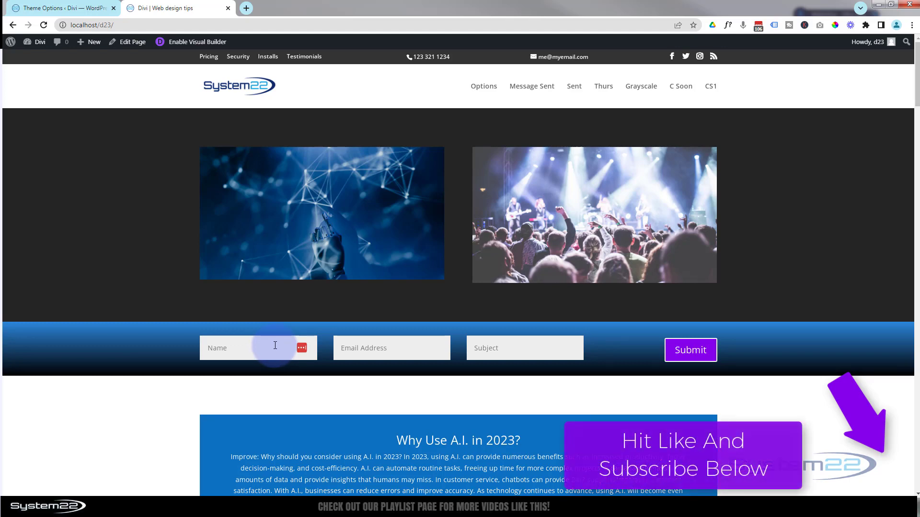
{"action": "scroll", "coordinate": [328, 355], "scroll_direction": "down", "scroll_amount": 2}
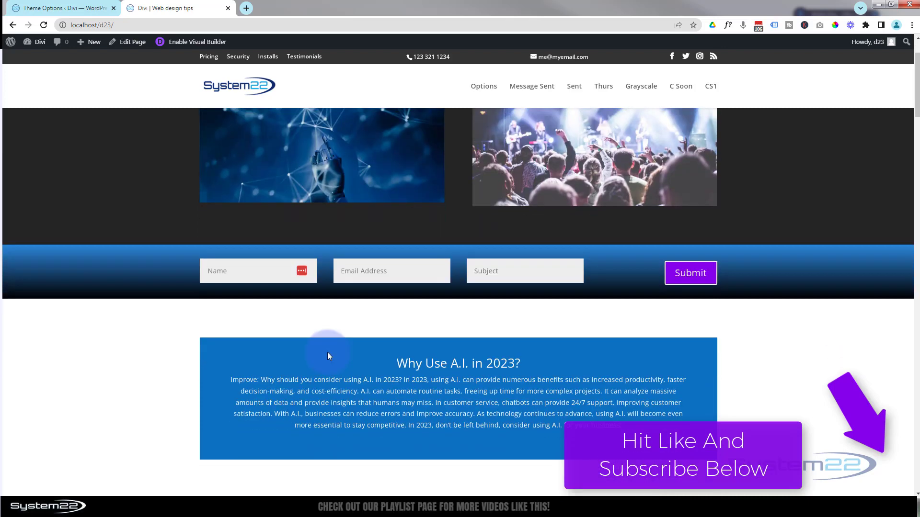
{"action": "scroll", "coordinate": [327, 356], "scroll_direction": "up", "scroll_amount": 2}
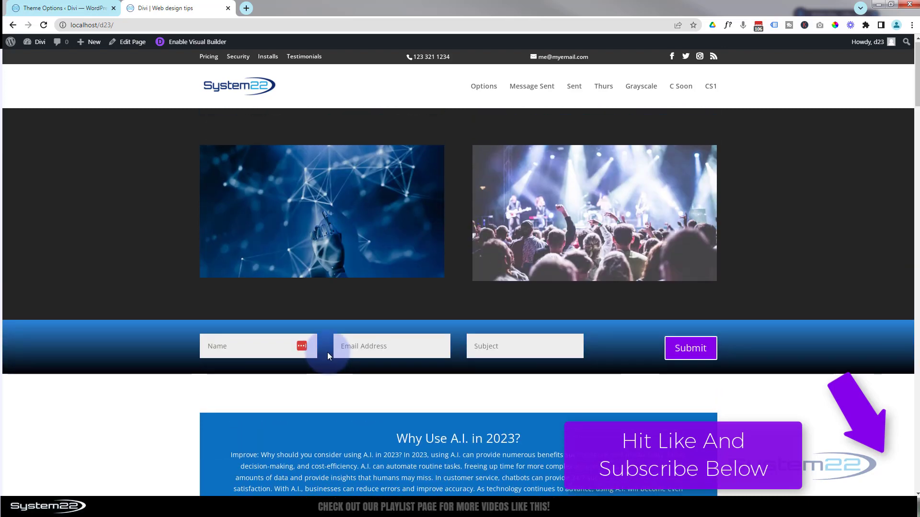